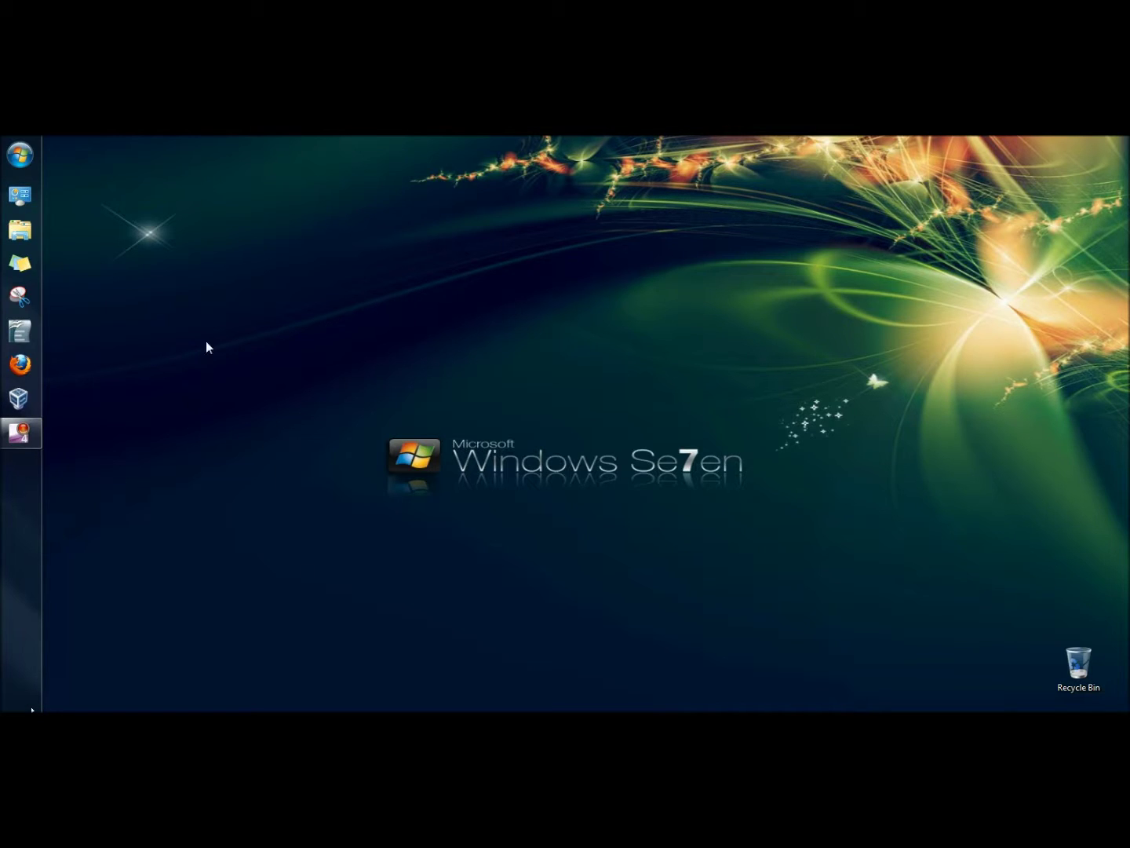
# Open the Start menu from the Start orb on the Windows 7 taskbar.
pyautogui.click(20, 157)
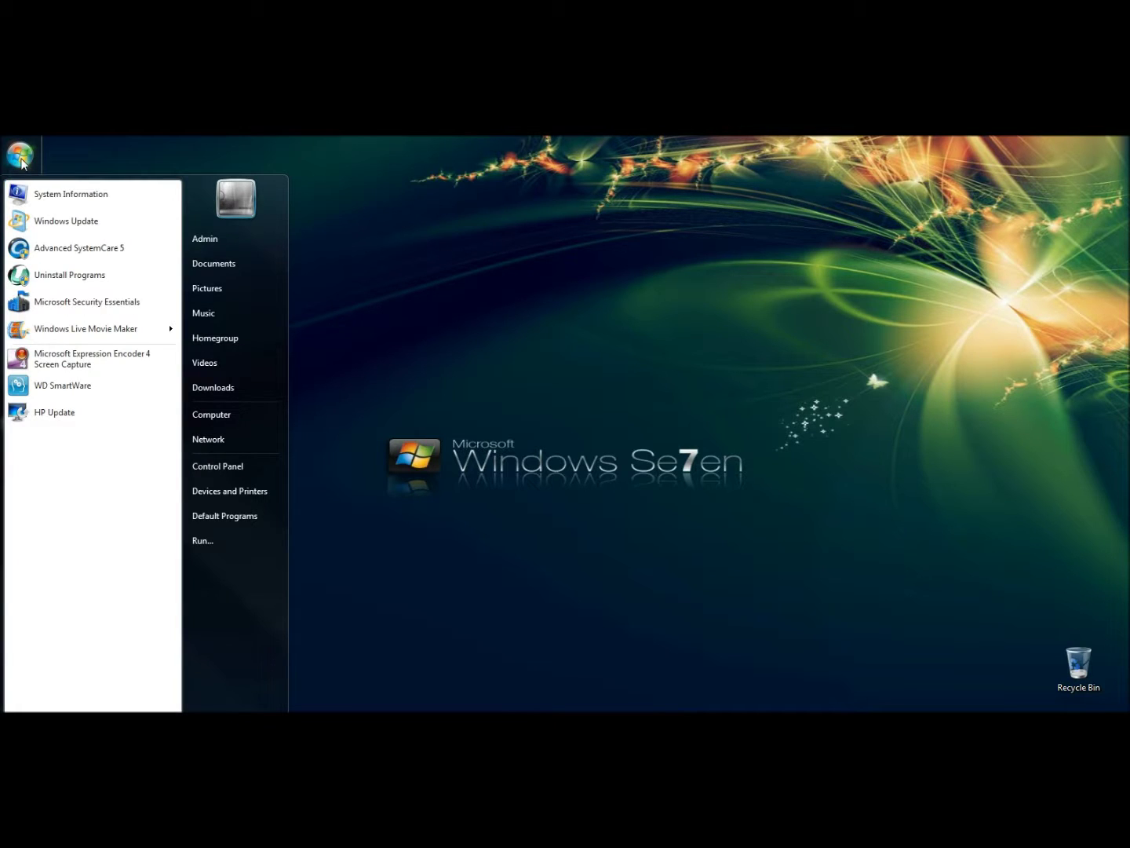
pyautogui.write('mmc')
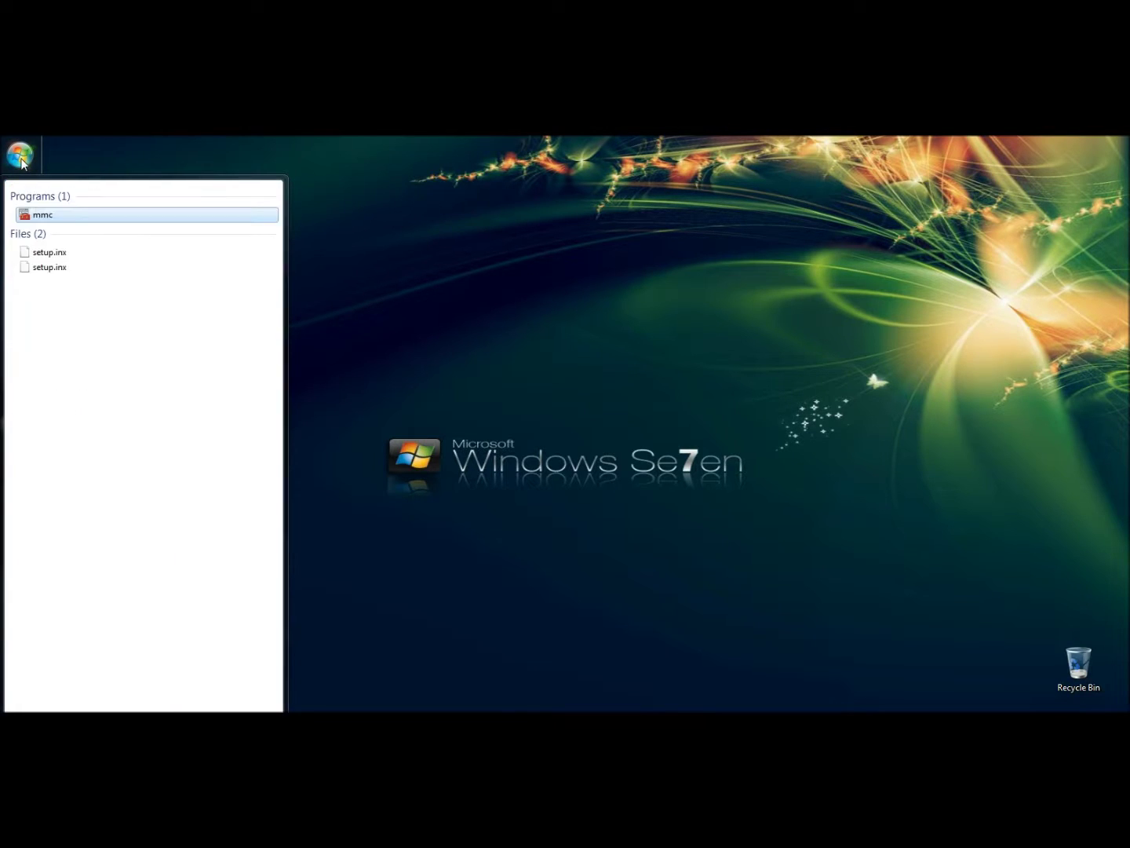
# Launch an empty Console1 from the mmc search result and shift its window right.
pyautogui.click(38, 222)
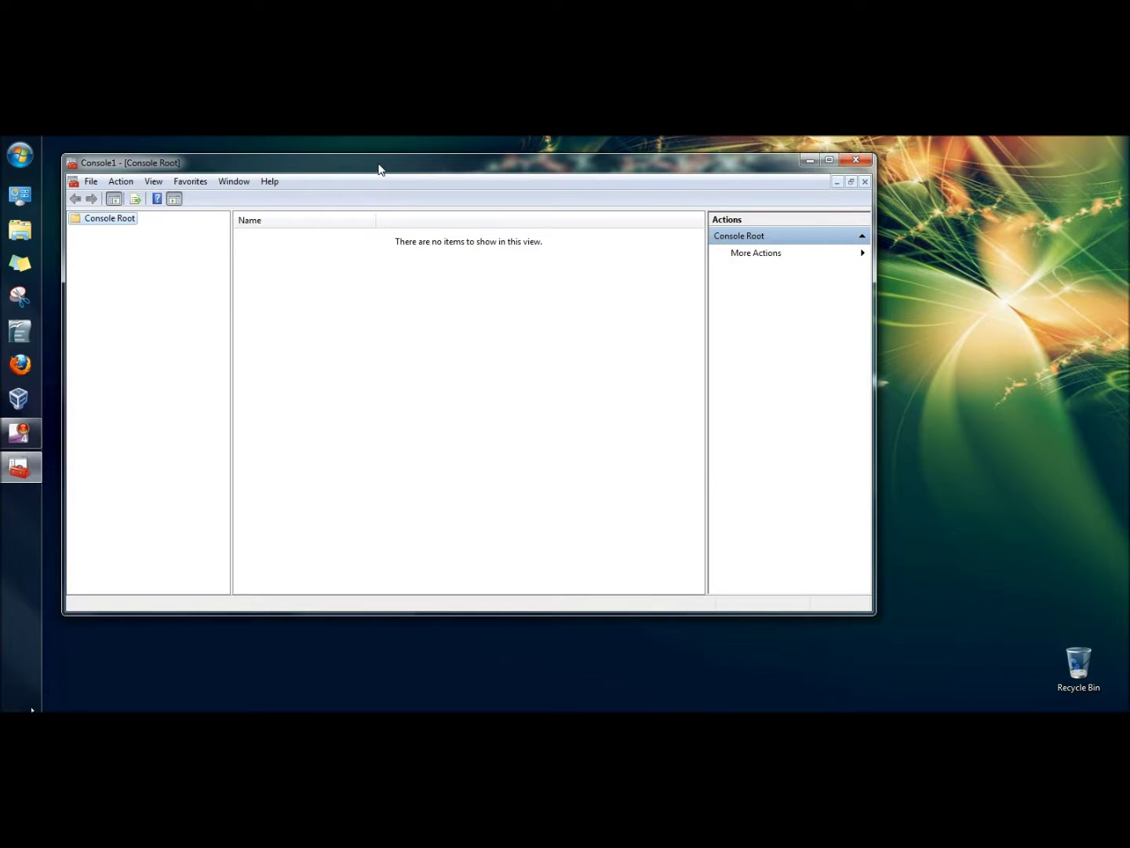
pyautogui.moveTo(379, 169); pyautogui.dragTo(413, 169)
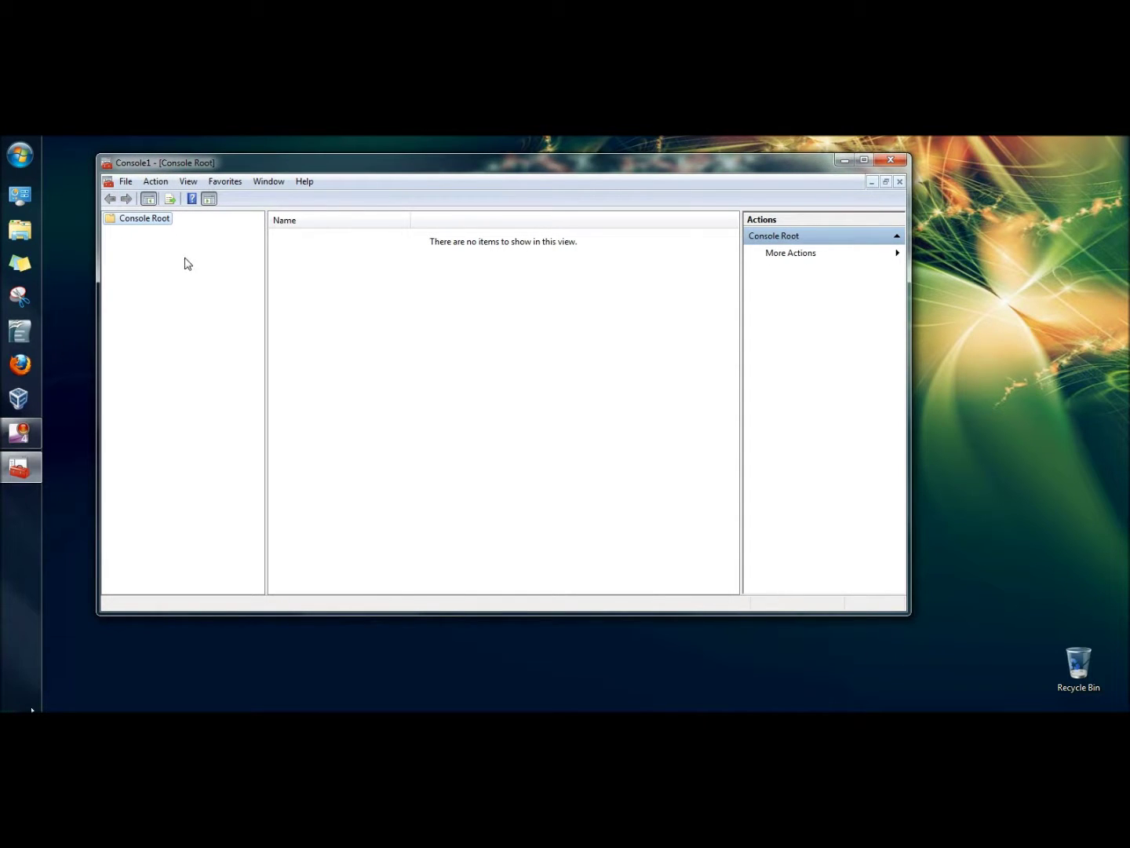
pyautogui.click(125, 181)
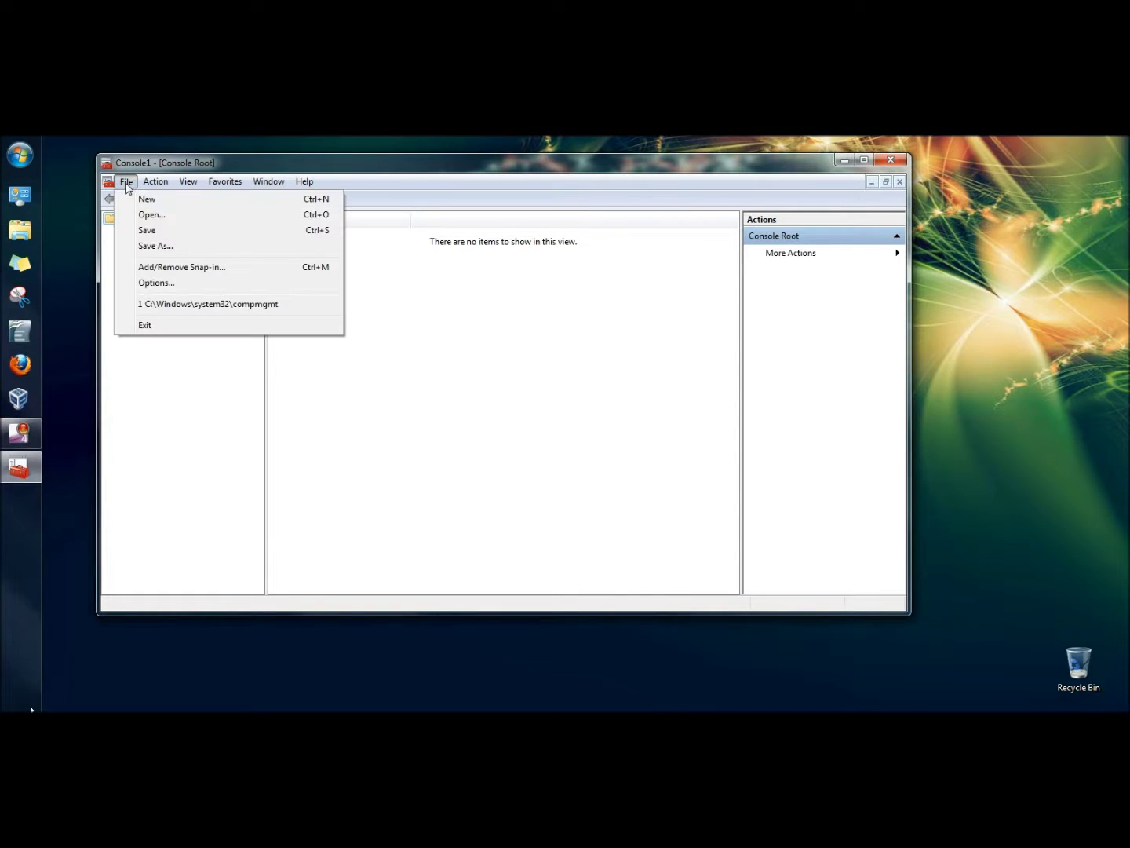
# Insert an ActiveX Control snap-in, CKoanControl Object, with the default control type.
pyautogui.click(210, 268)
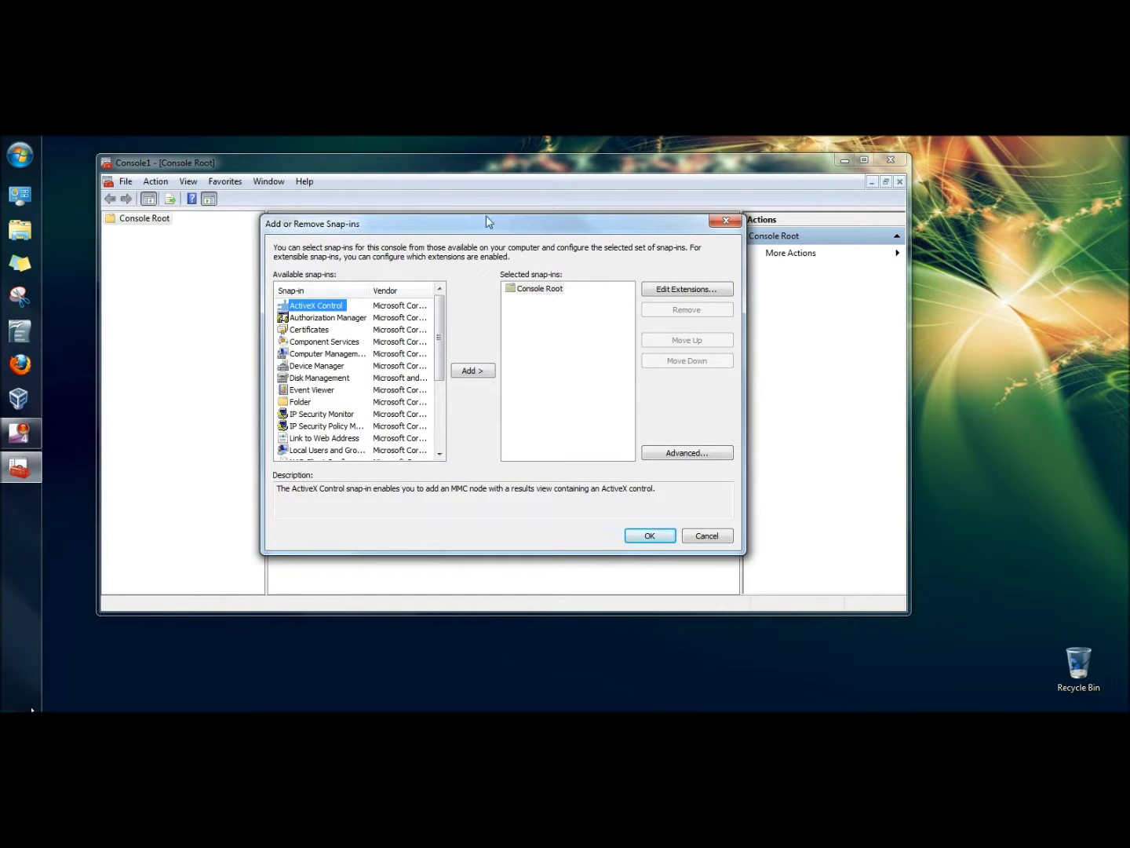
pyautogui.moveTo(486, 221); pyautogui.dragTo(428, 188)
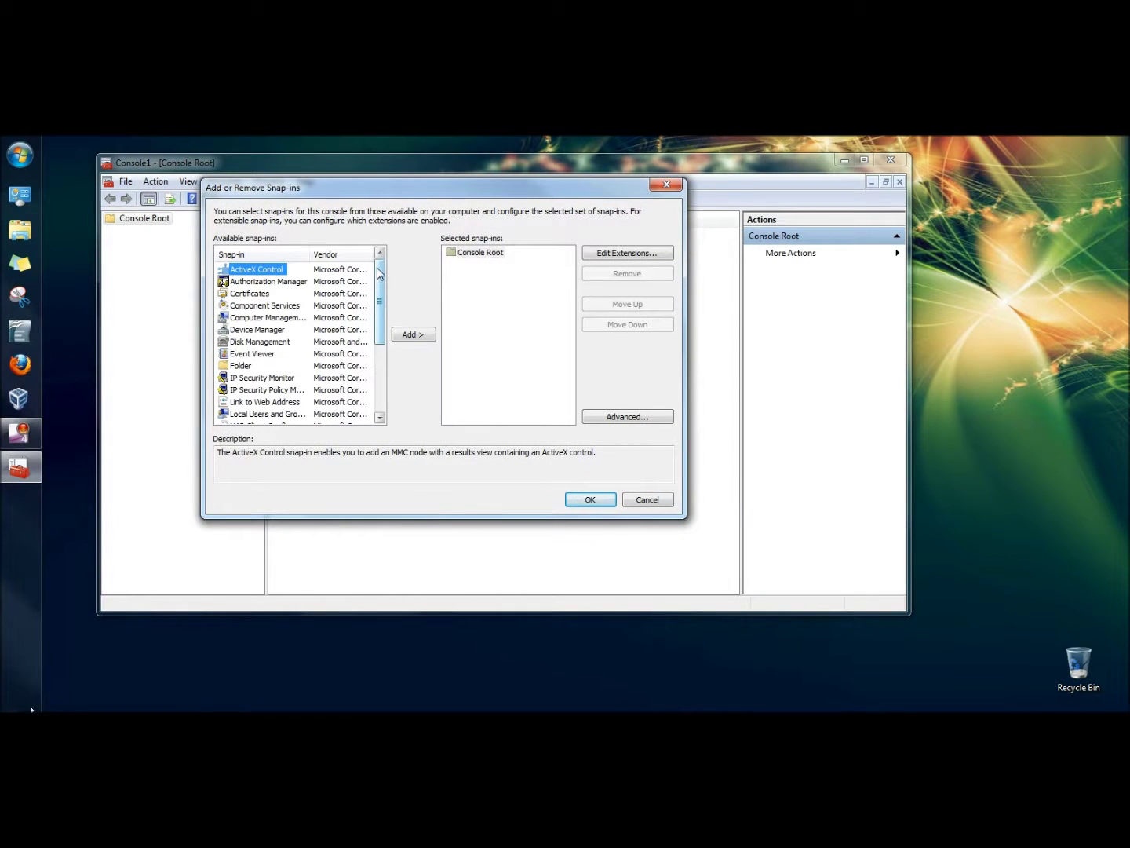
pyautogui.moveTo(379, 273)
pyautogui.mouseDown()
pyautogui.moveTo(378, 306)
pyautogui.moveTo(389, 281)
pyautogui.mouseUp()
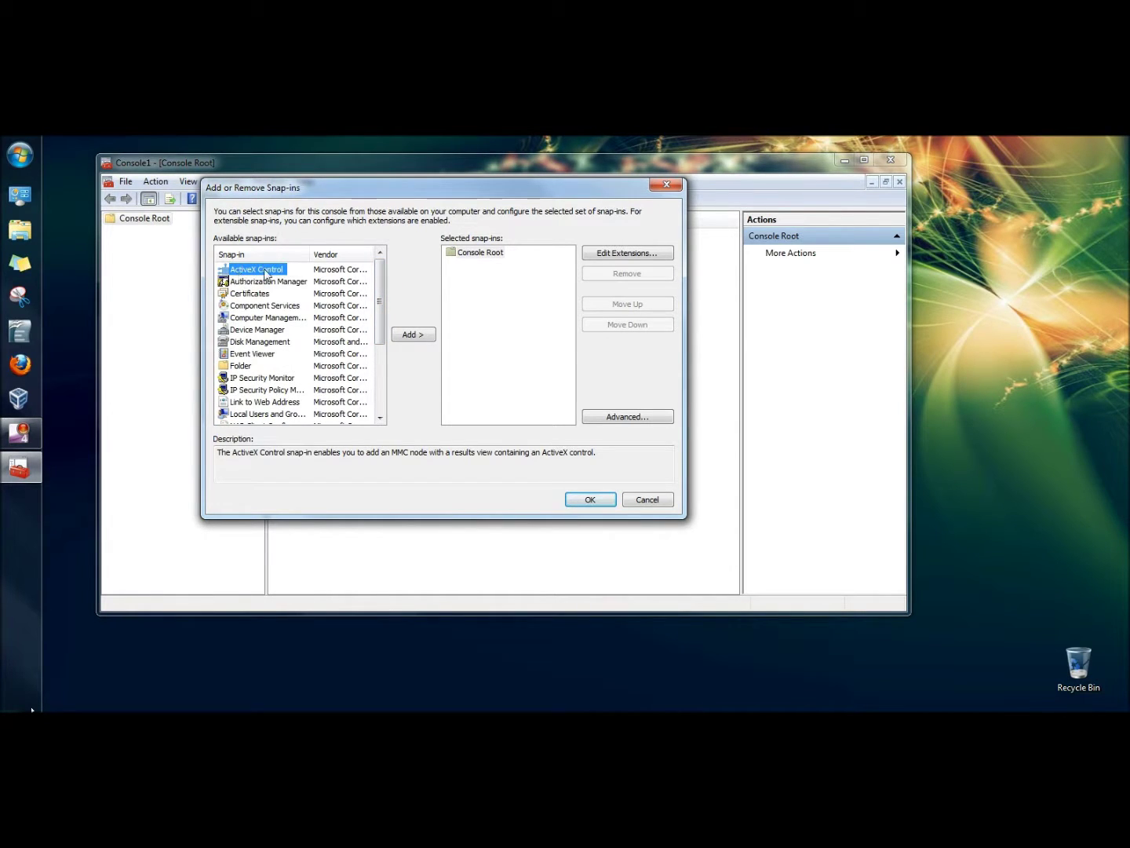
pyautogui.click(417, 336)
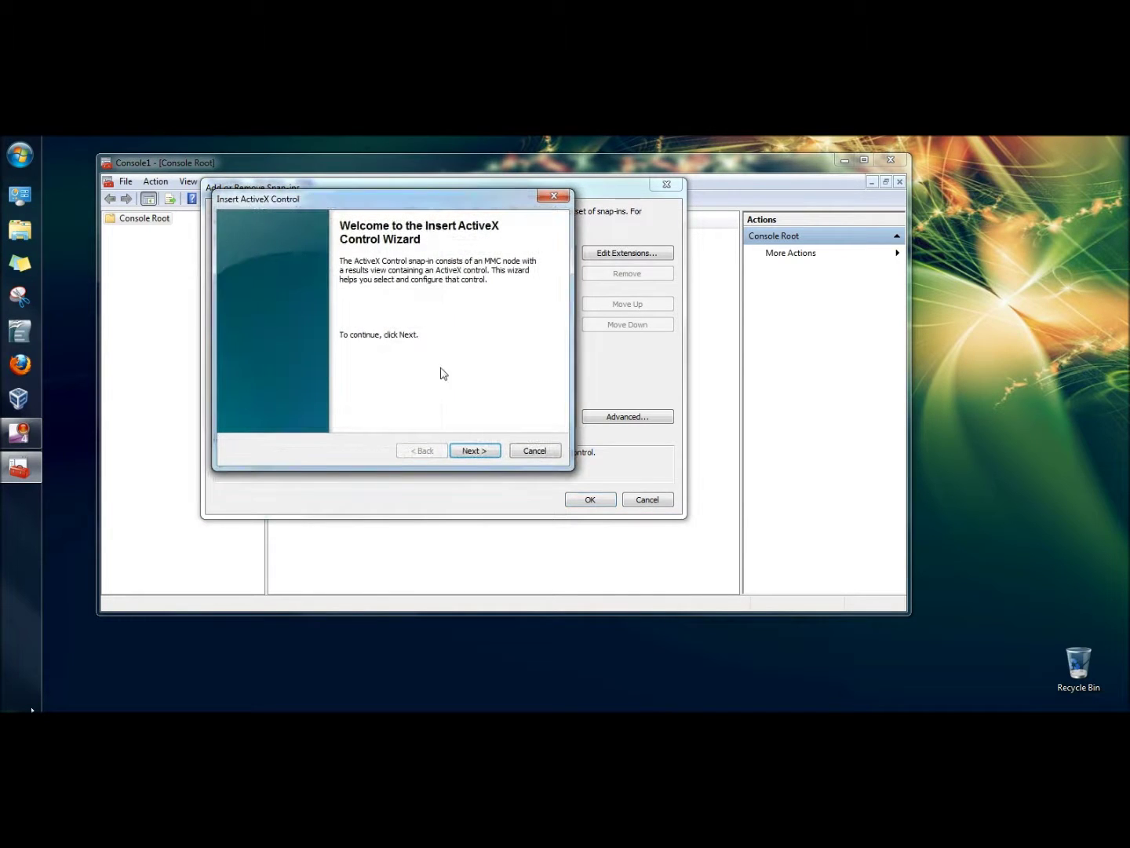
pyautogui.click(474, 456)
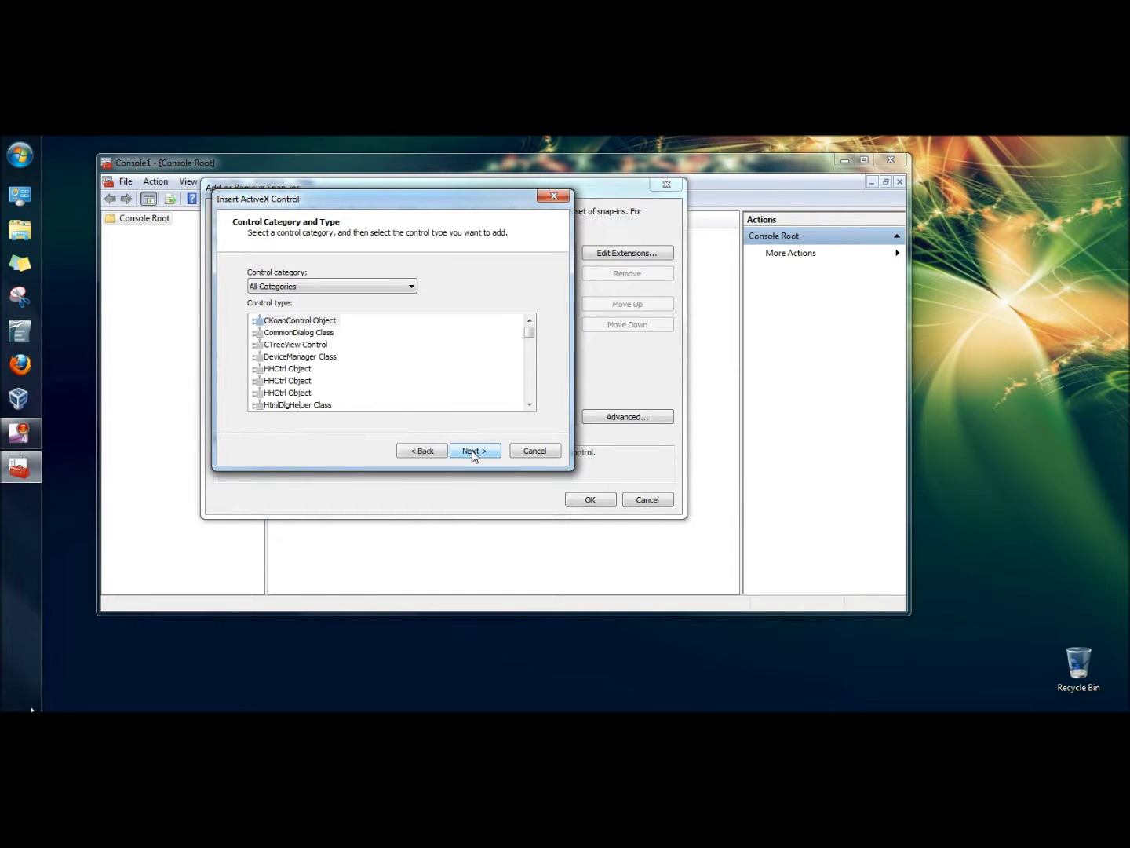
pyautogui.click(473, 456)
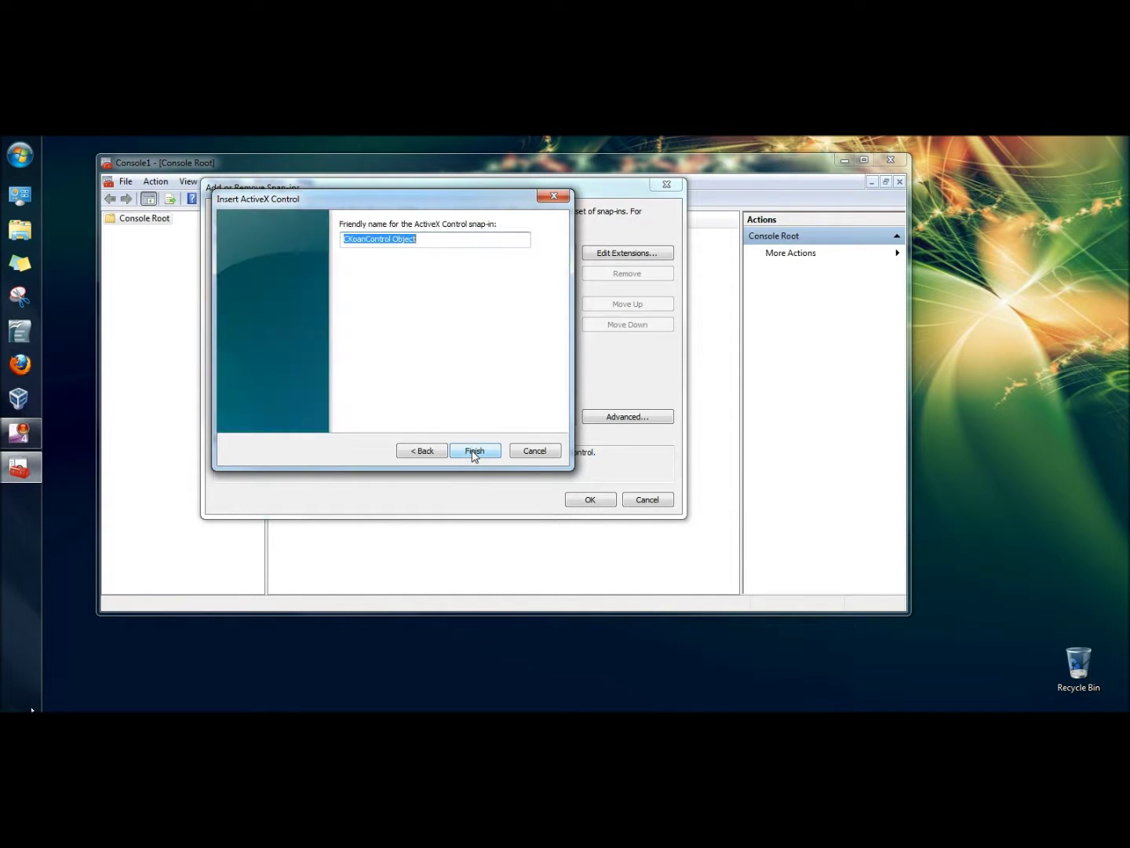
pyautogui.click(473, 453)
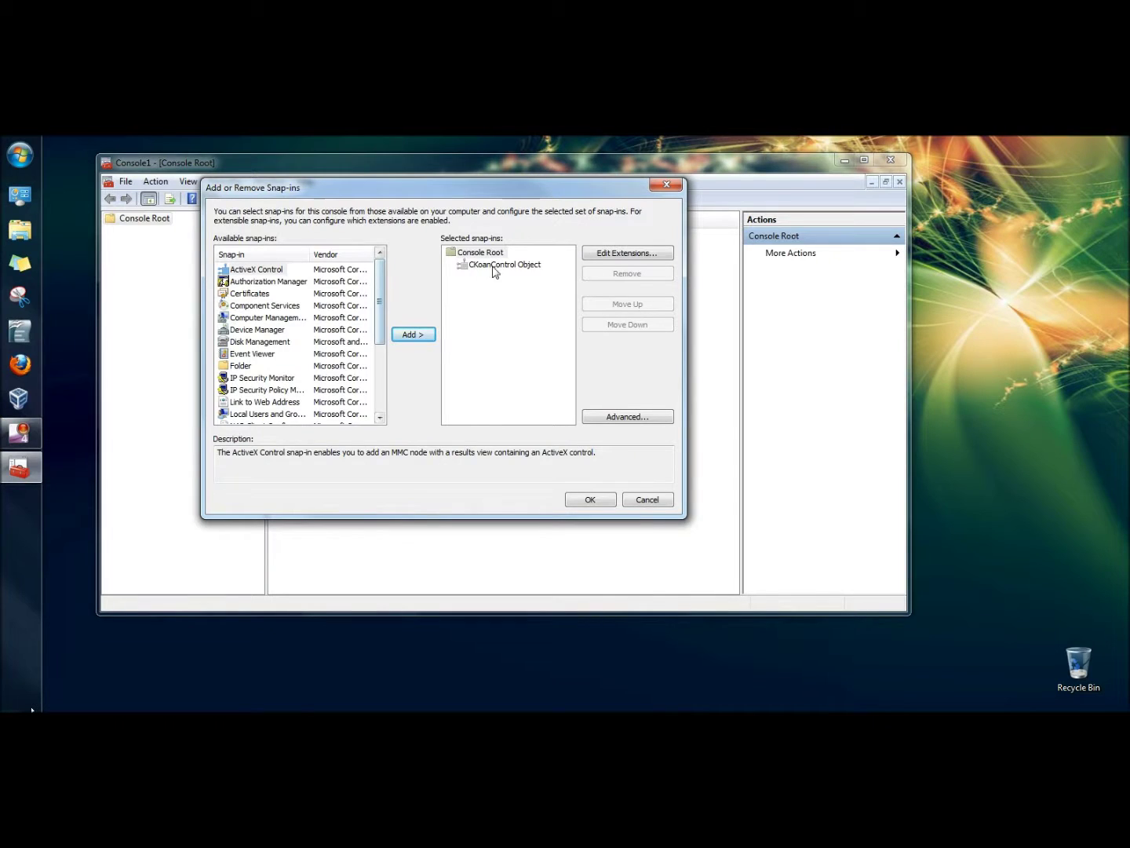
# Add Computer Management and Device Manager snap-ins for the local computer.
pyautogui.click(260, 318)
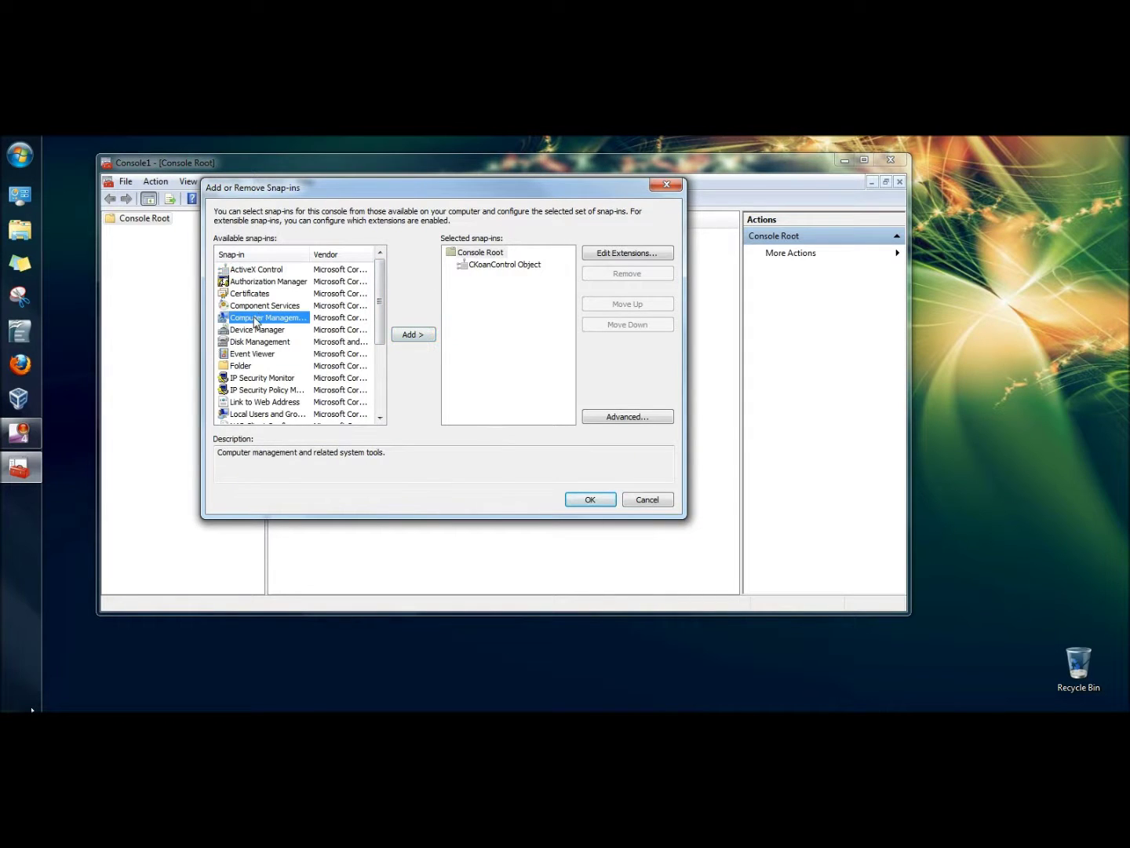
pyautogui.click(410, 335)
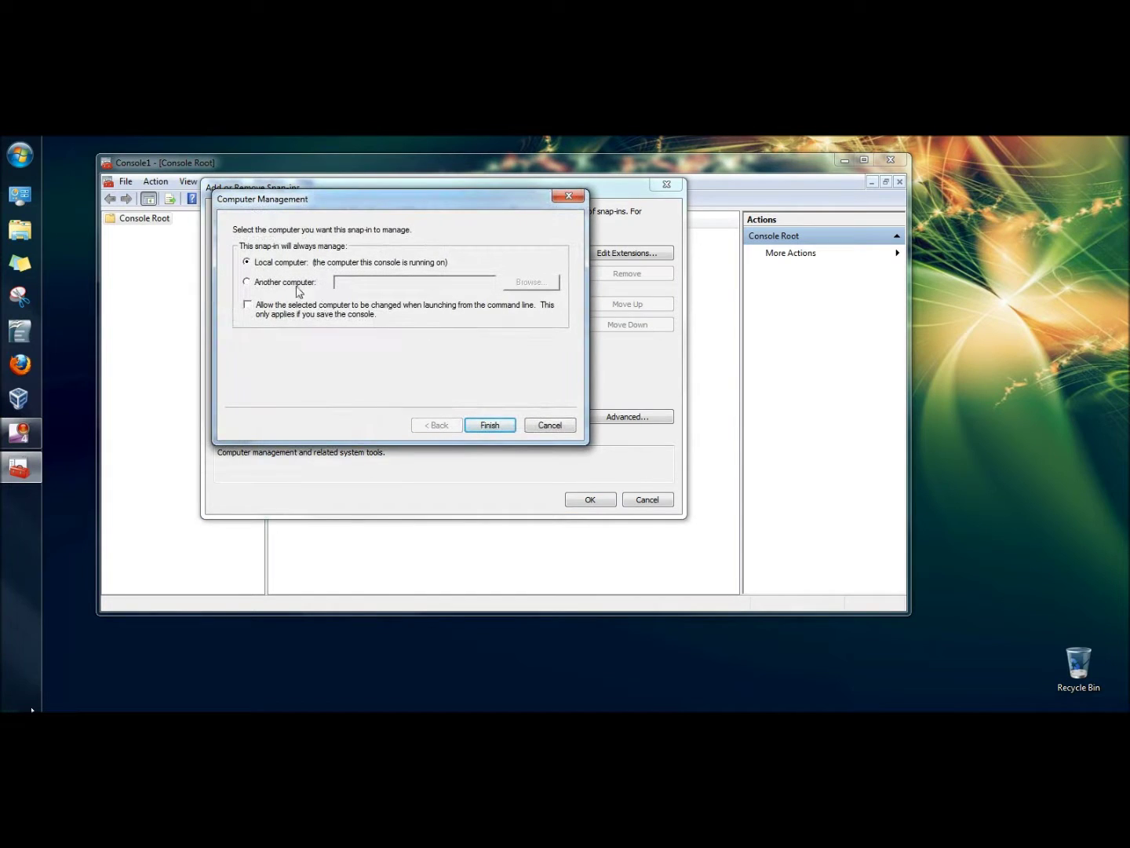
pyautogui.click(495, 428)
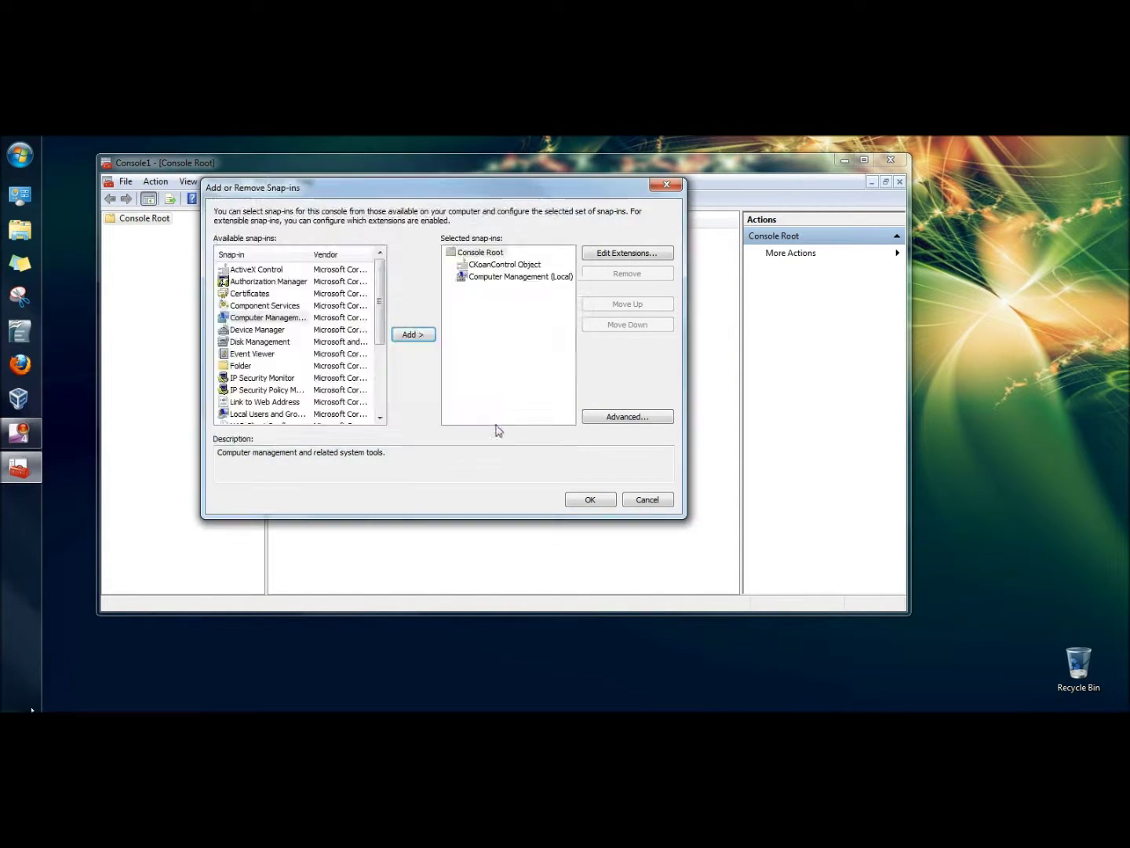
pyautogui.click(254, 331)
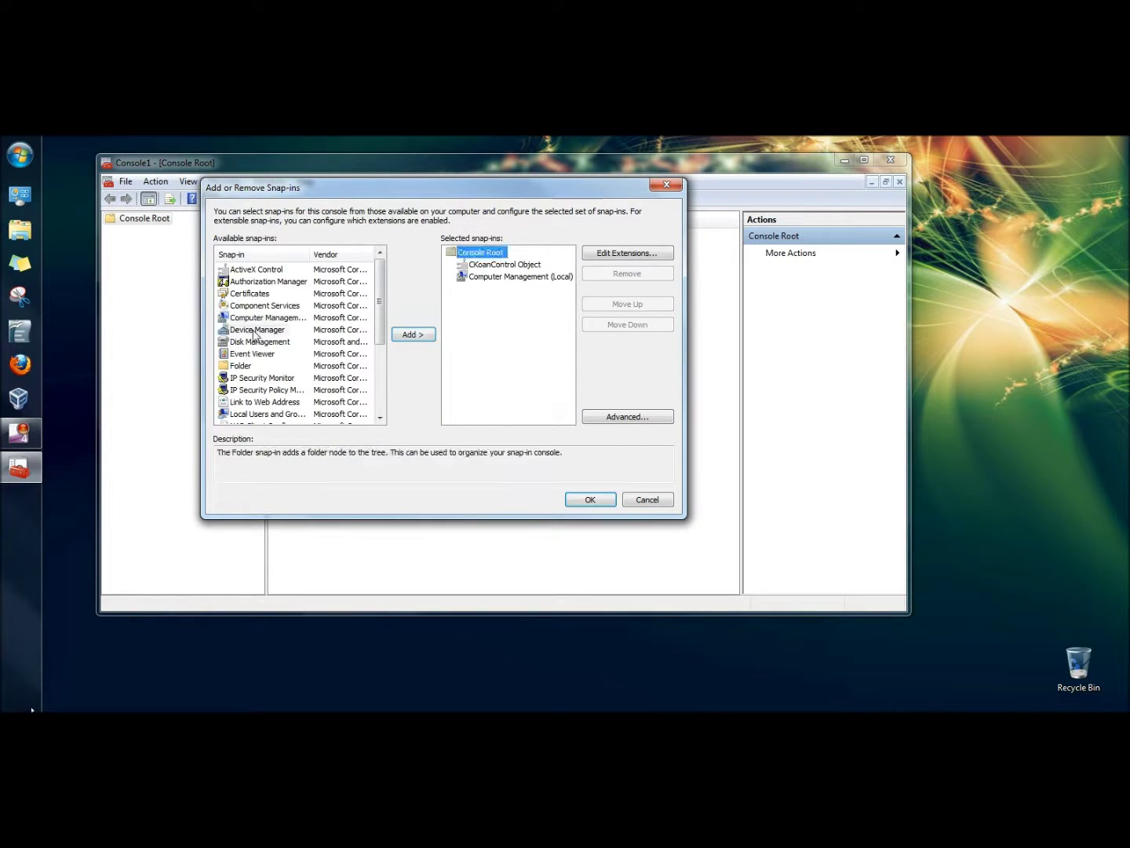
pyautogui.click(411, 336)
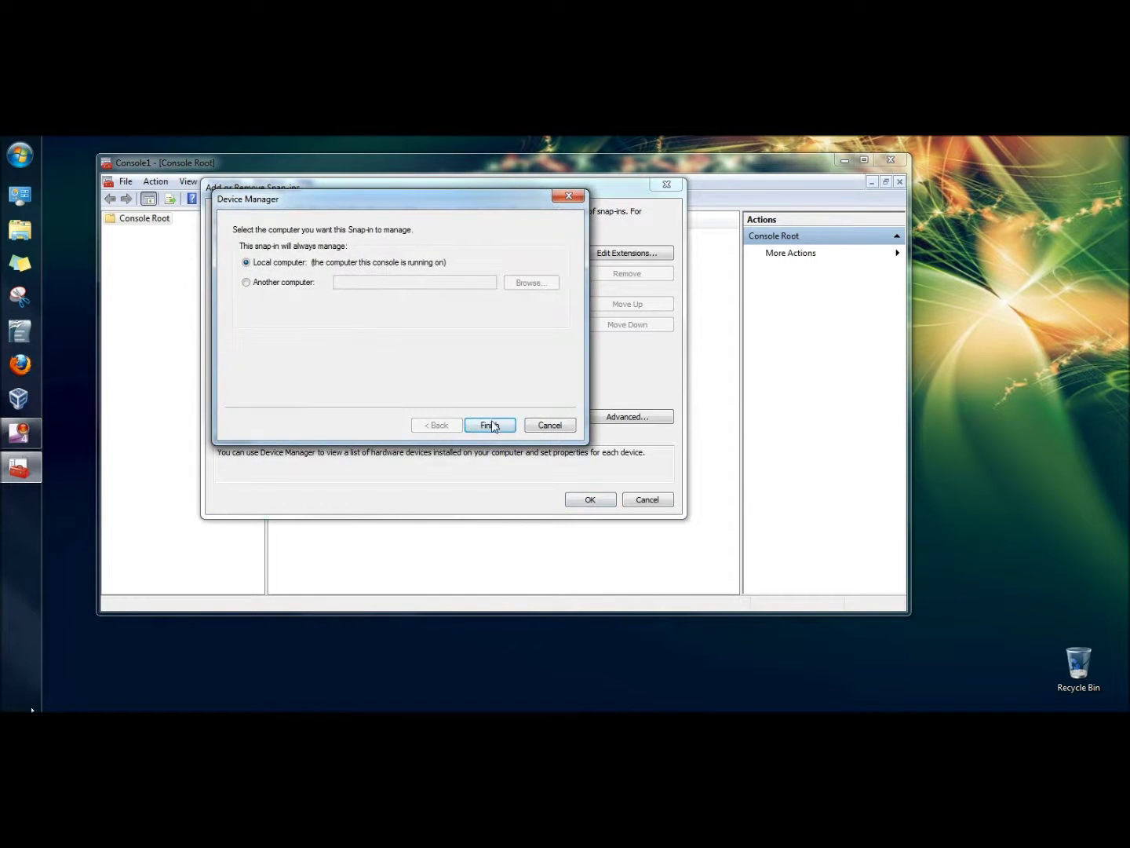
pyautogui.click(490, 425)
# Add local Disk Management and Event Viewer snap-ins, then confirm all five snap-ins.
pyautogui.click(247, 344)
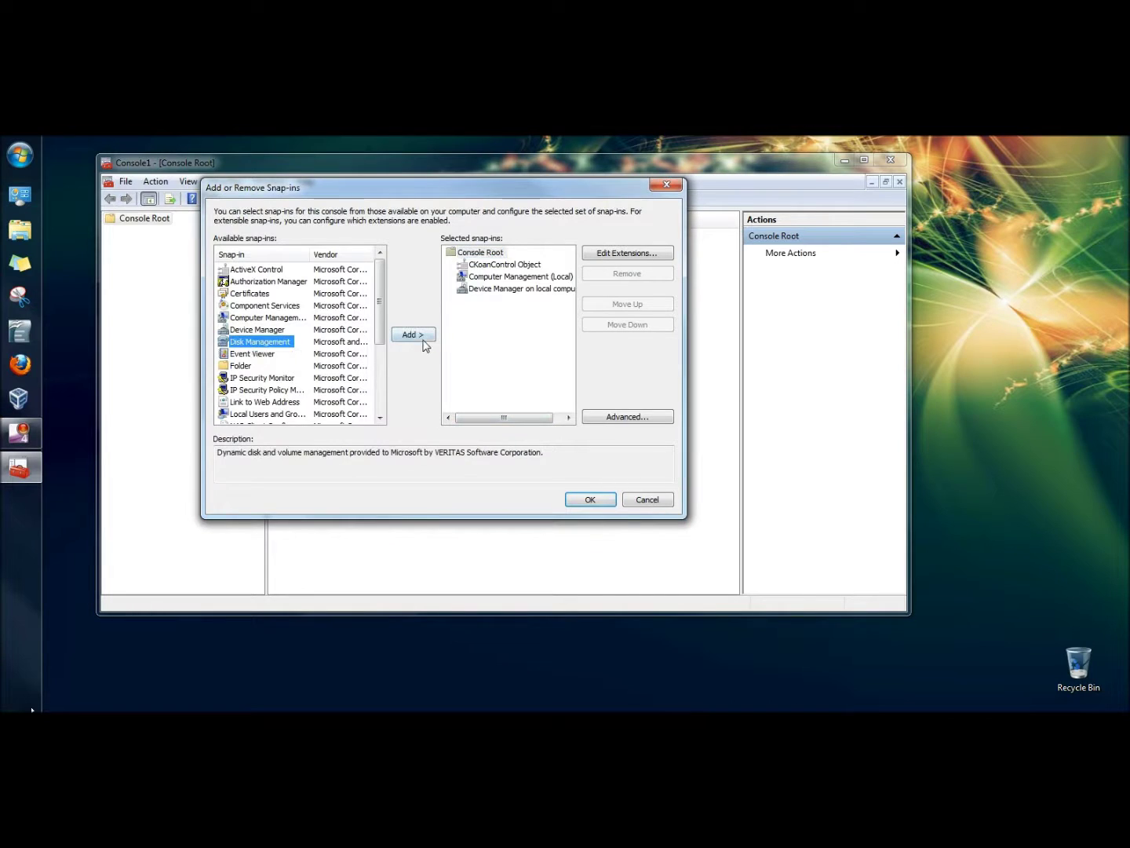
pyautogui.click(422, 339)
pyautogui.click(476, 450)
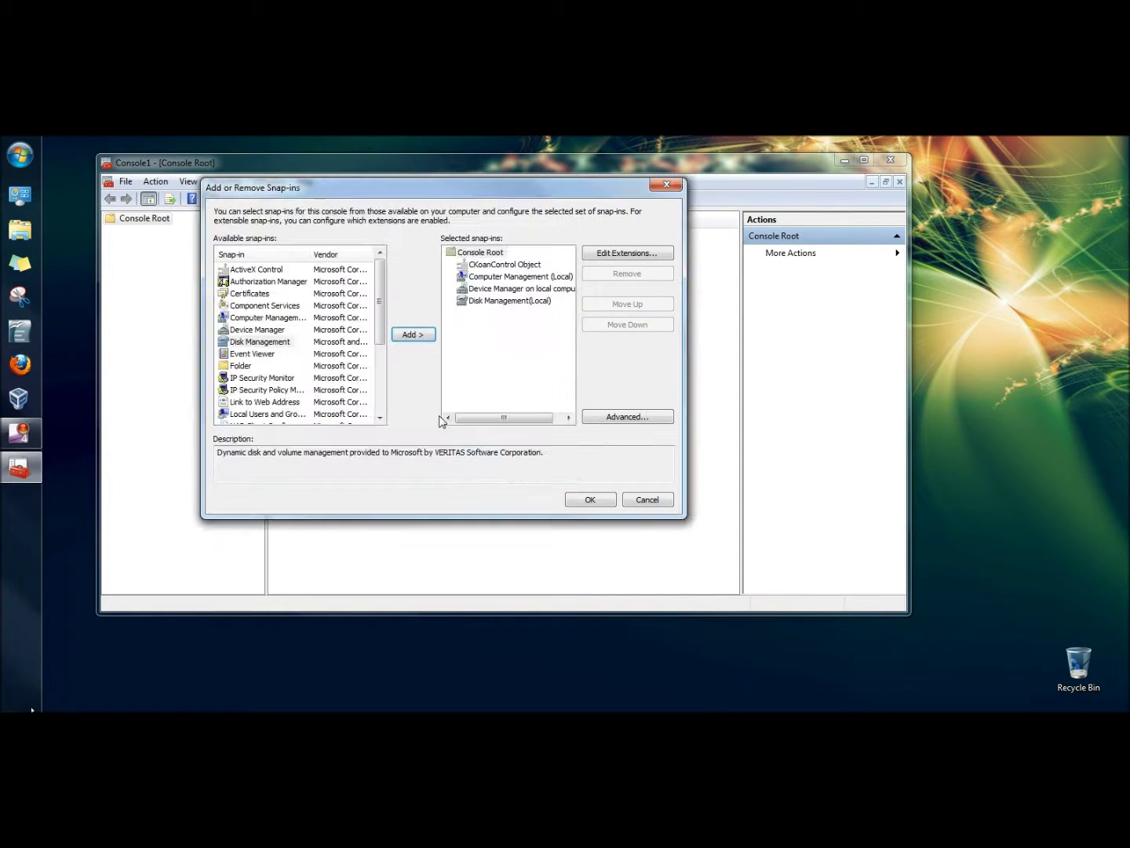
pyautogui.click(263, 355)
pyautogui.click(411, 340)
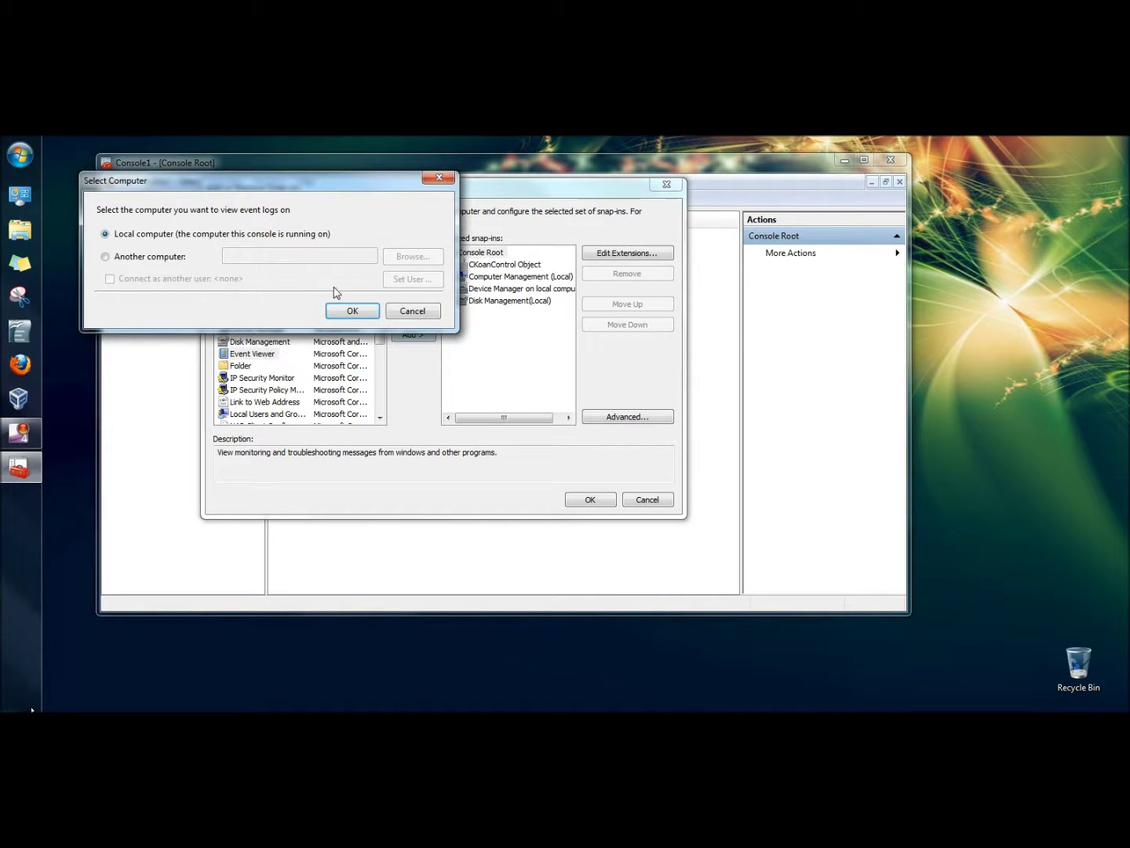
pyautogui.click(353, 317)
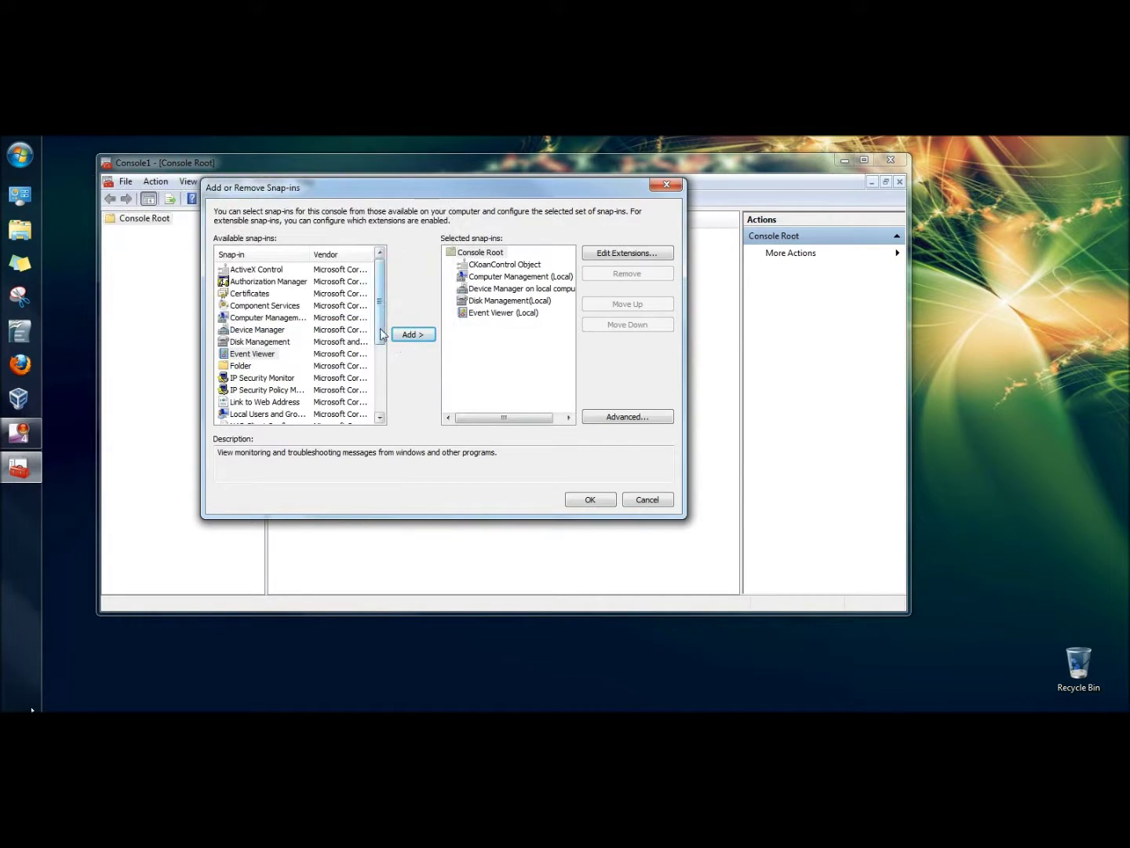
pyautogui.scroll(-1, 384, 347)
pyautogui.scroll(-1, 382, 348)
pyautogui.scroll(-2, 382, 351)
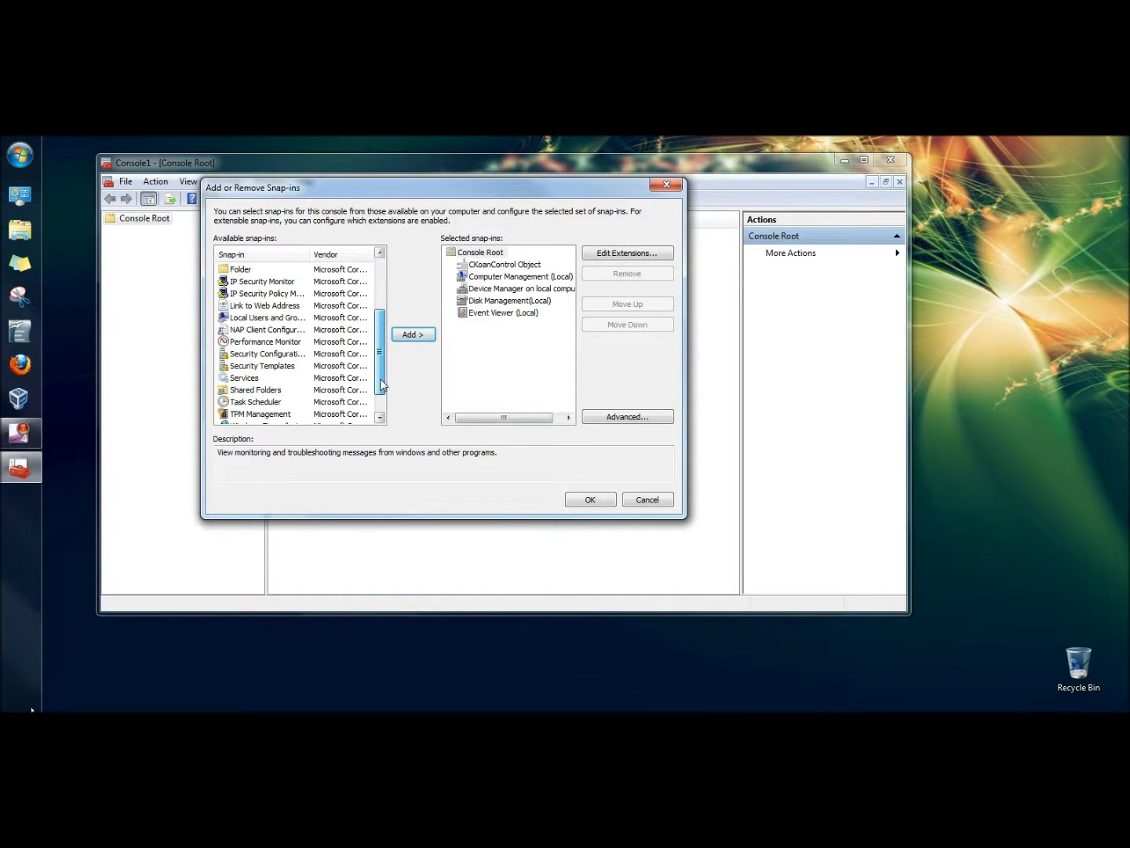
pyautogui.scroll(-1, 383, 351)
pyautogui.scroll(-1, 383, 351)
pyautogui.scroll(4, 385, 292)
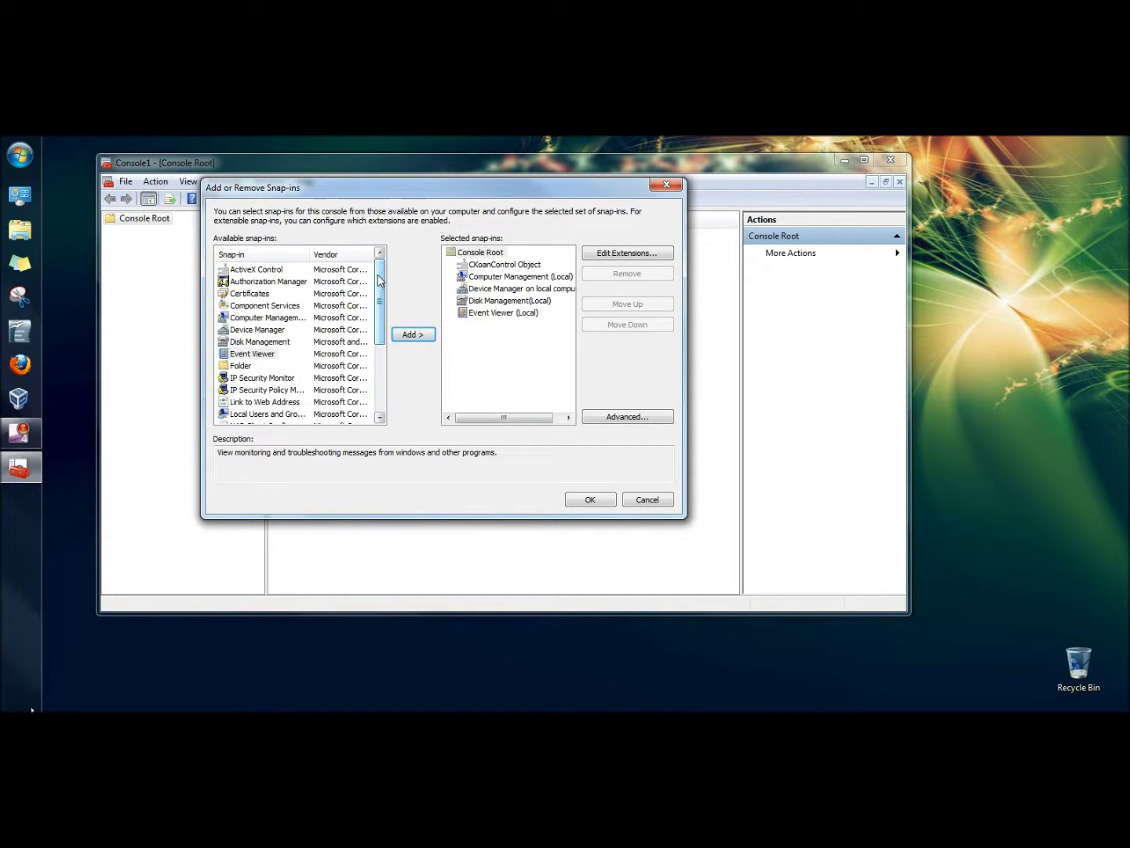
pyautogui.scroll(-1, 382, 295)
pyautogui.scroll(-1, 378, 300)
pyautogui.scroll(-2, 378, 300)
pyautogui.scroll(1, 381, 304)
pyautogui.scroll(3, 381, 305)
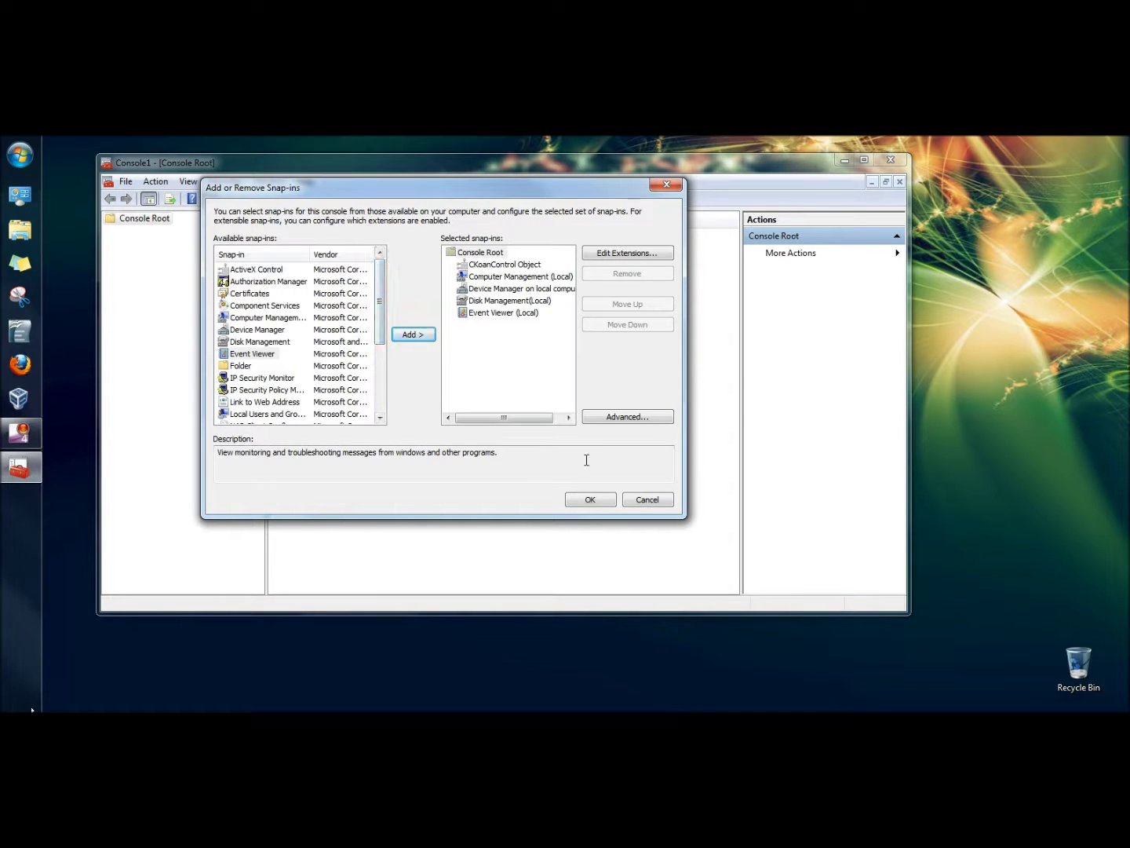
pyautogui.click(589, 499)
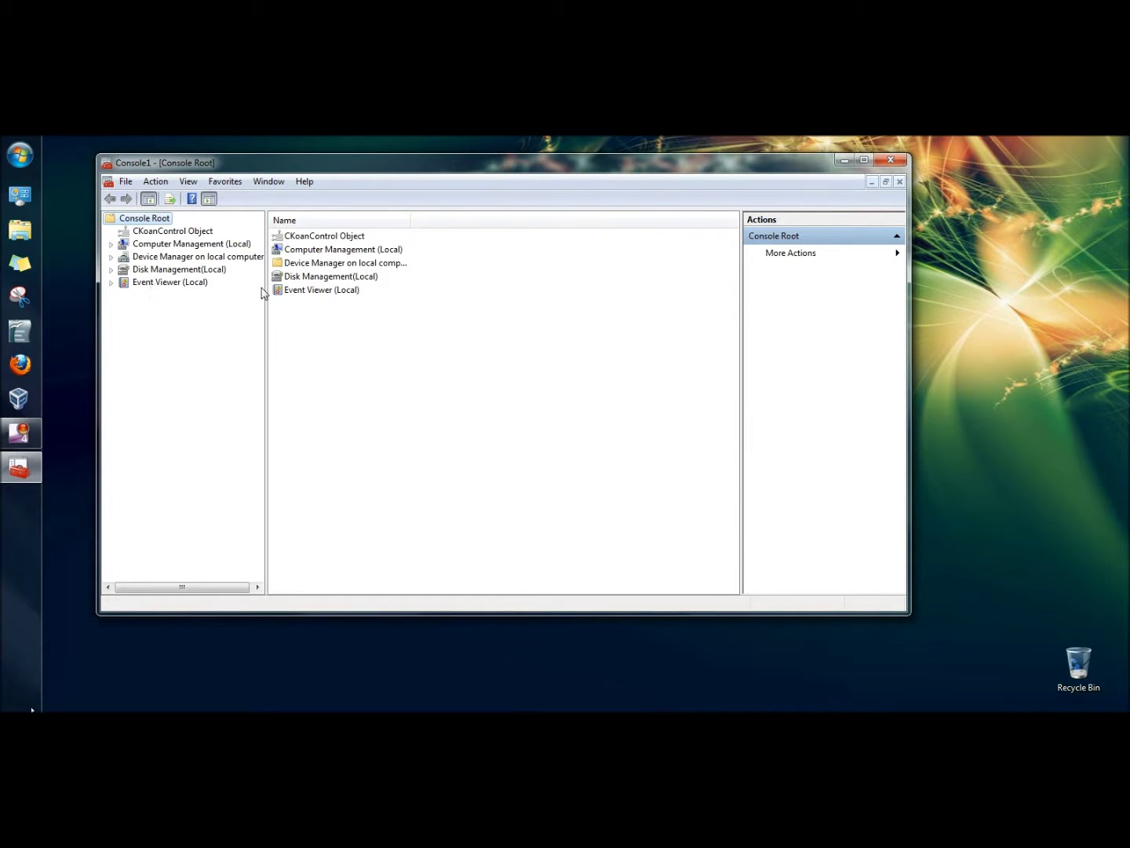
# Expand Computer Management and Event Viewer, then save the console as MyConsole.
pyautogui.click(110, 282)
pyautogui.click(111, 243)
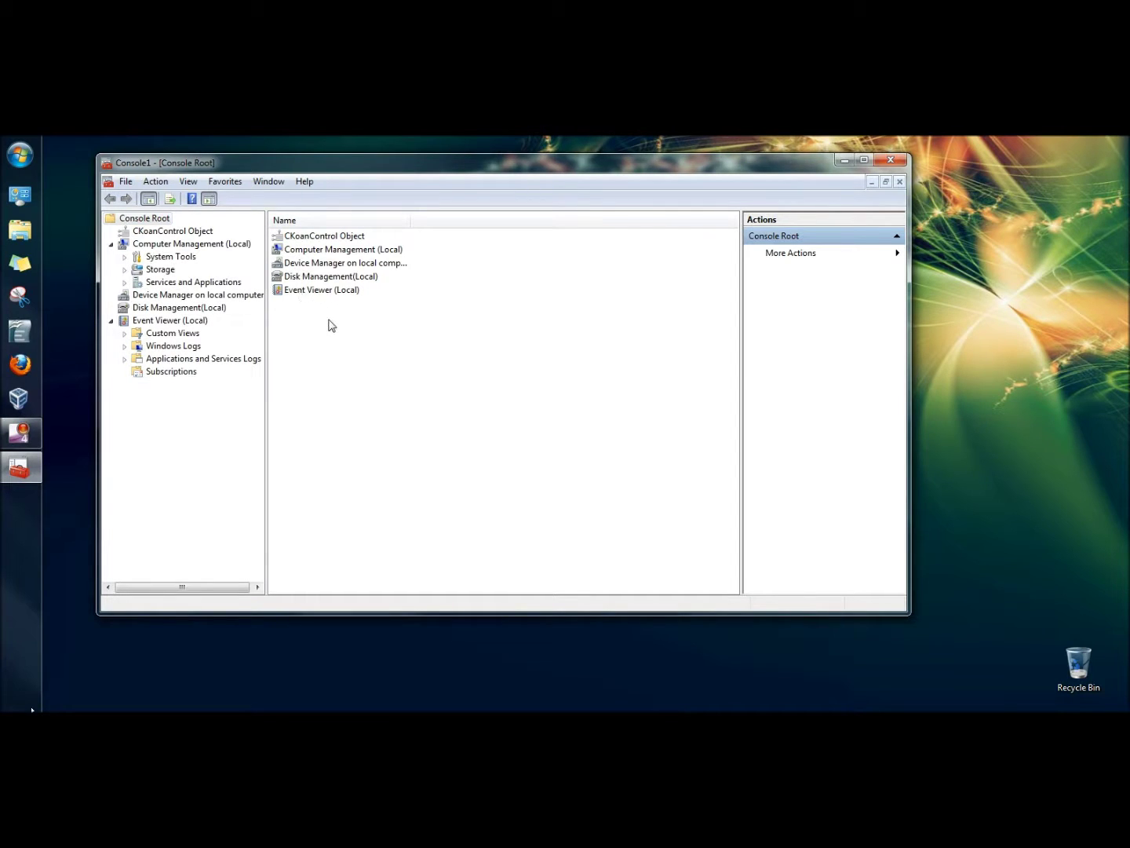
pyautogui.click(126, 180)
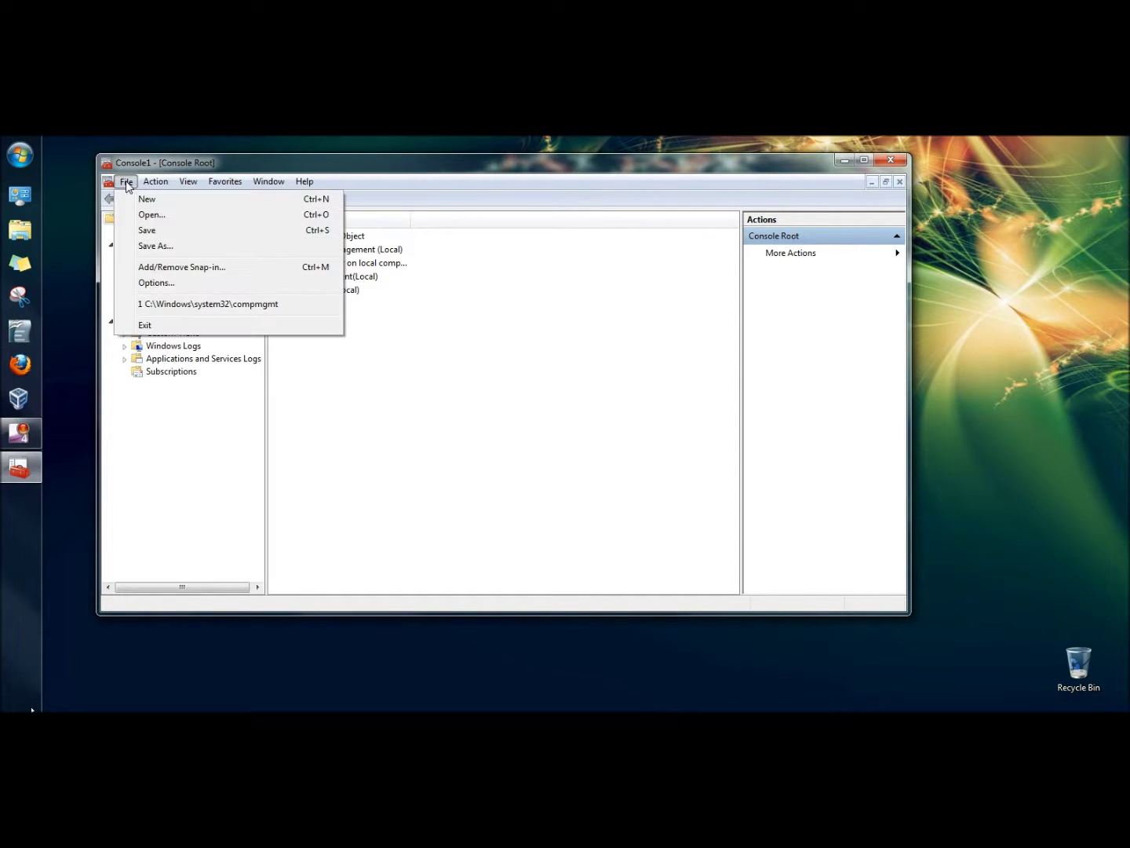
pyautogui.click(151, 251)
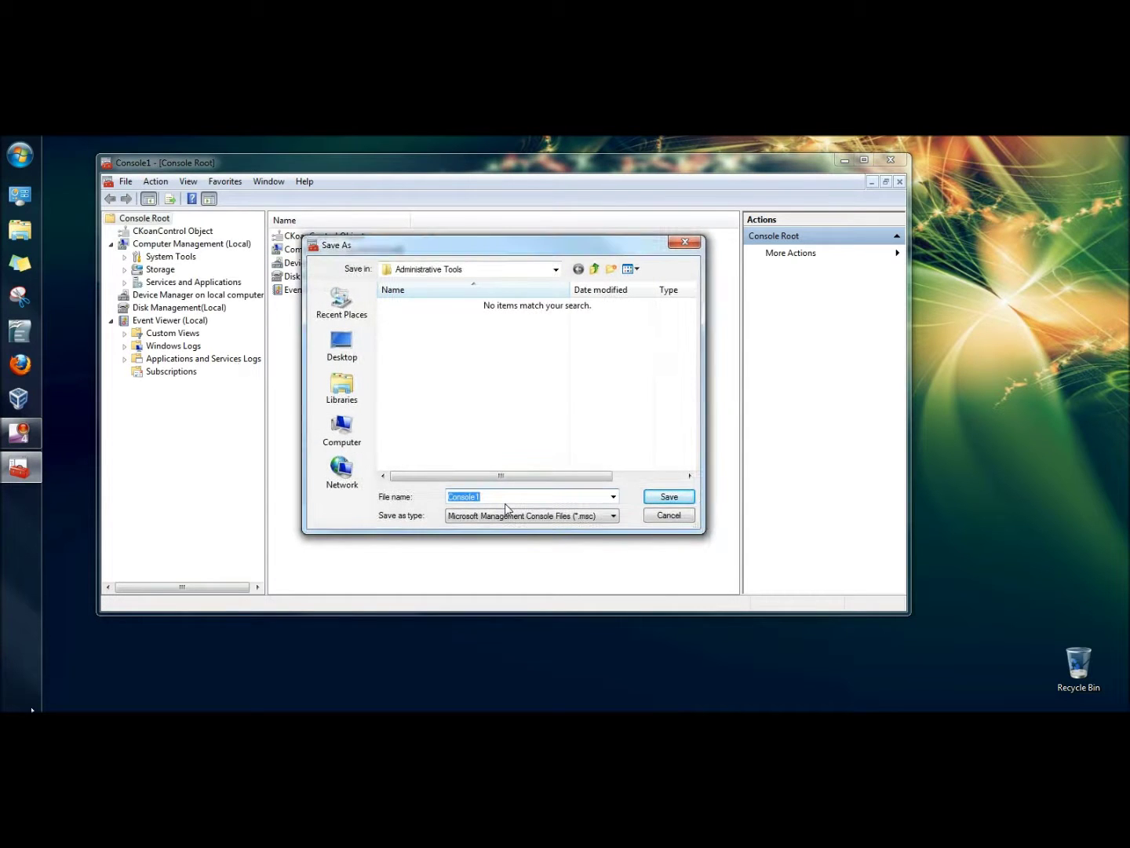
pyautogui.write('My')
pyautogui.write('Console')
pyautogui.press('Return')
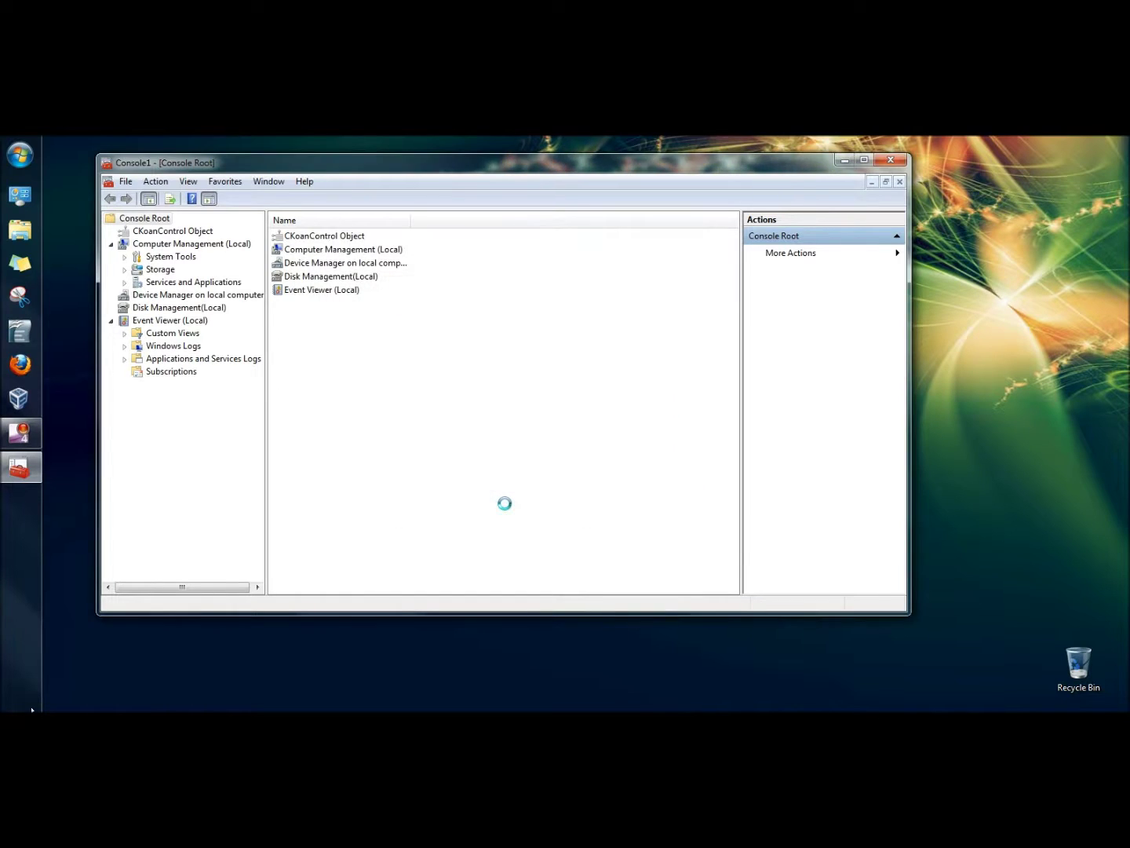
# Drag MyConsole from All Programs > Administrative Tools to the desktop and minimise the console.
pyautogui.click(19, 157)
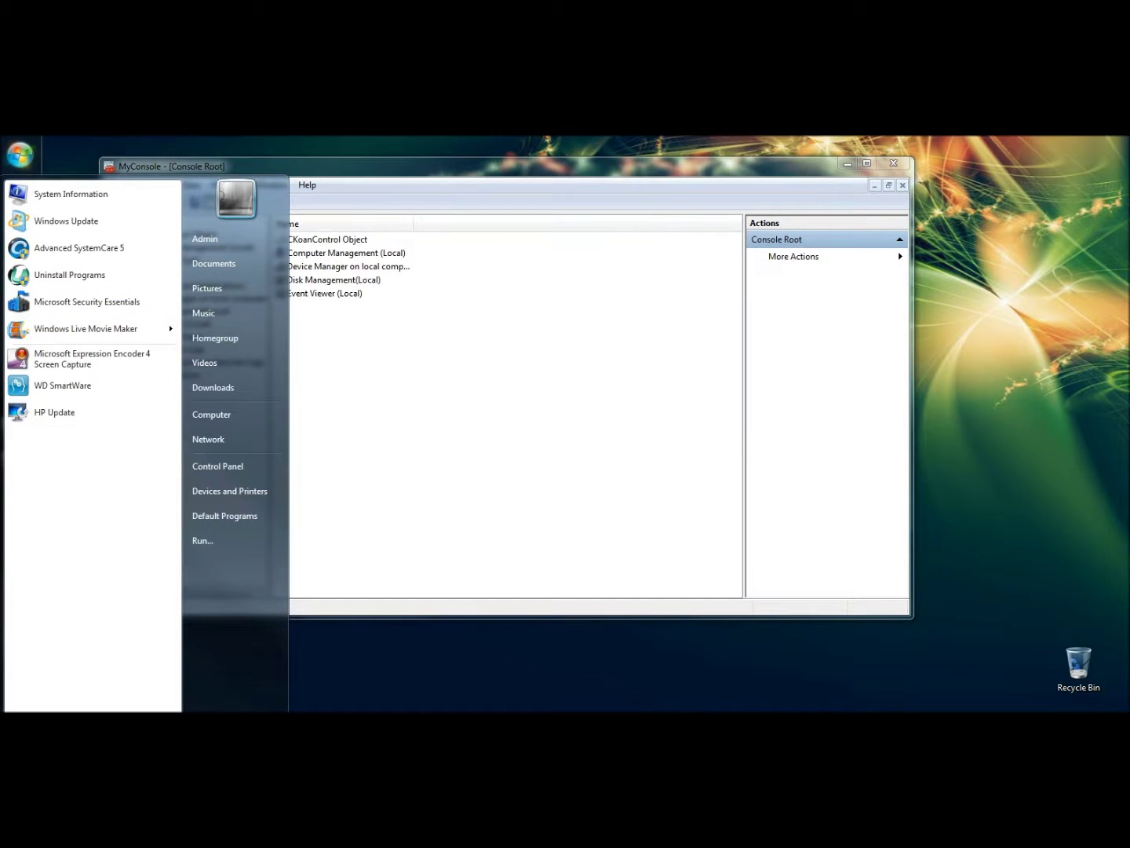
pyautogui.click(54, 707)
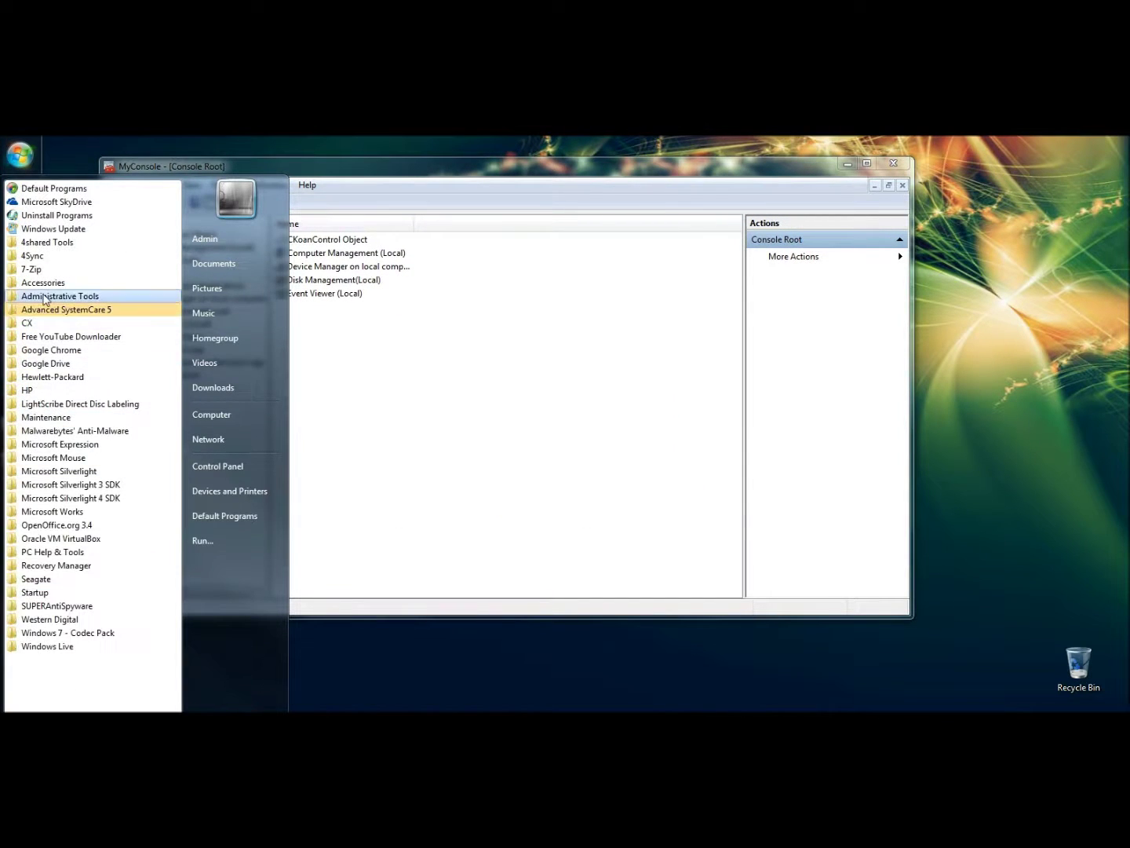
pyautogui.click(42, 294)
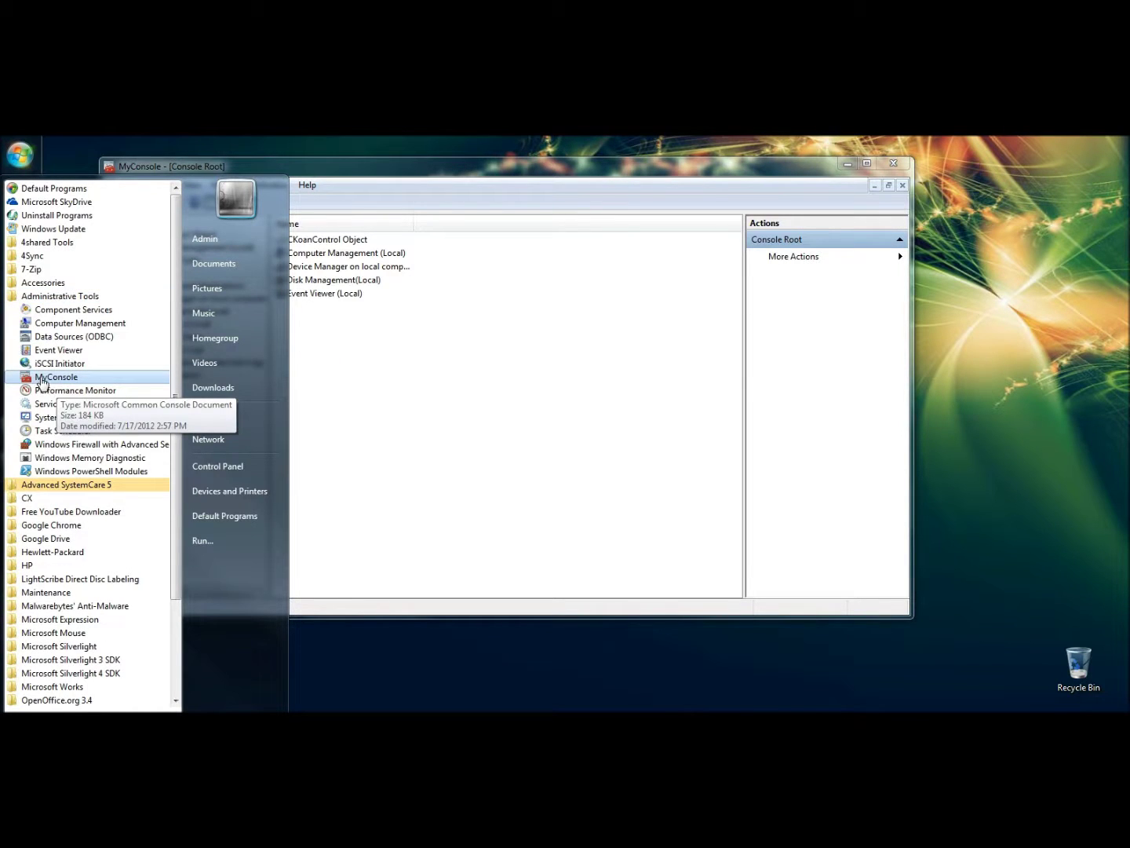
pyautogui.moveTo(42, 381); pyautogui.dragTo(467, 704)
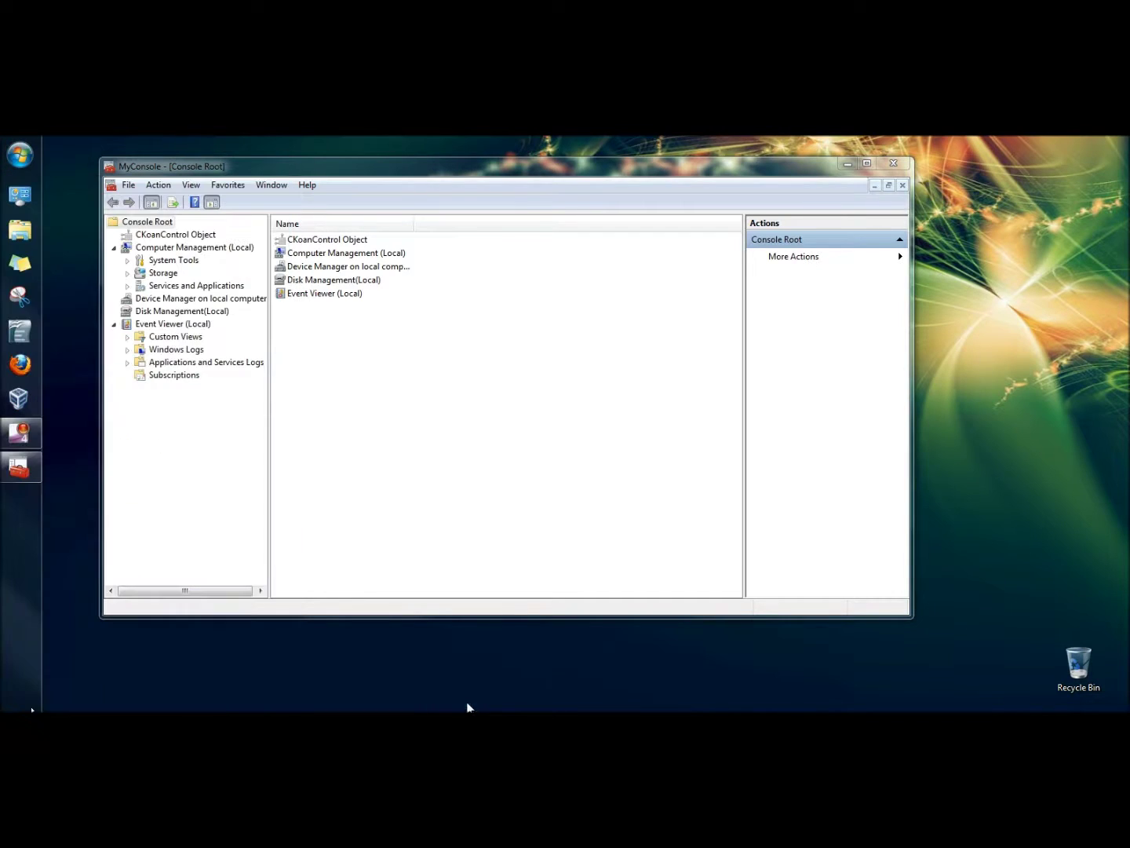
pyautogui.click(848, 164)
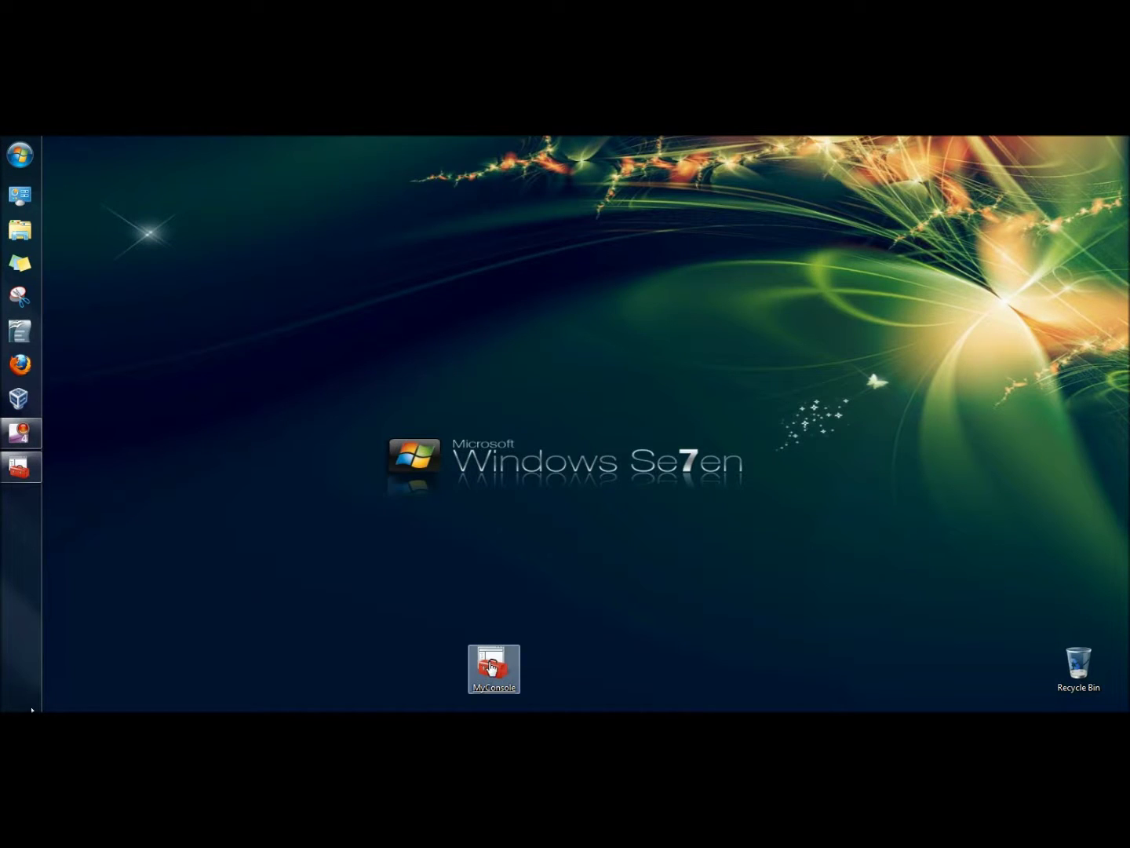
# Move the MyConsole icon top-left, test-launch it, and close it without saving settings.
pyautogui.moveTo(488, 660); pyautogui.dragTo(176, 234)
pyautogui.doubleClick(175, 234)
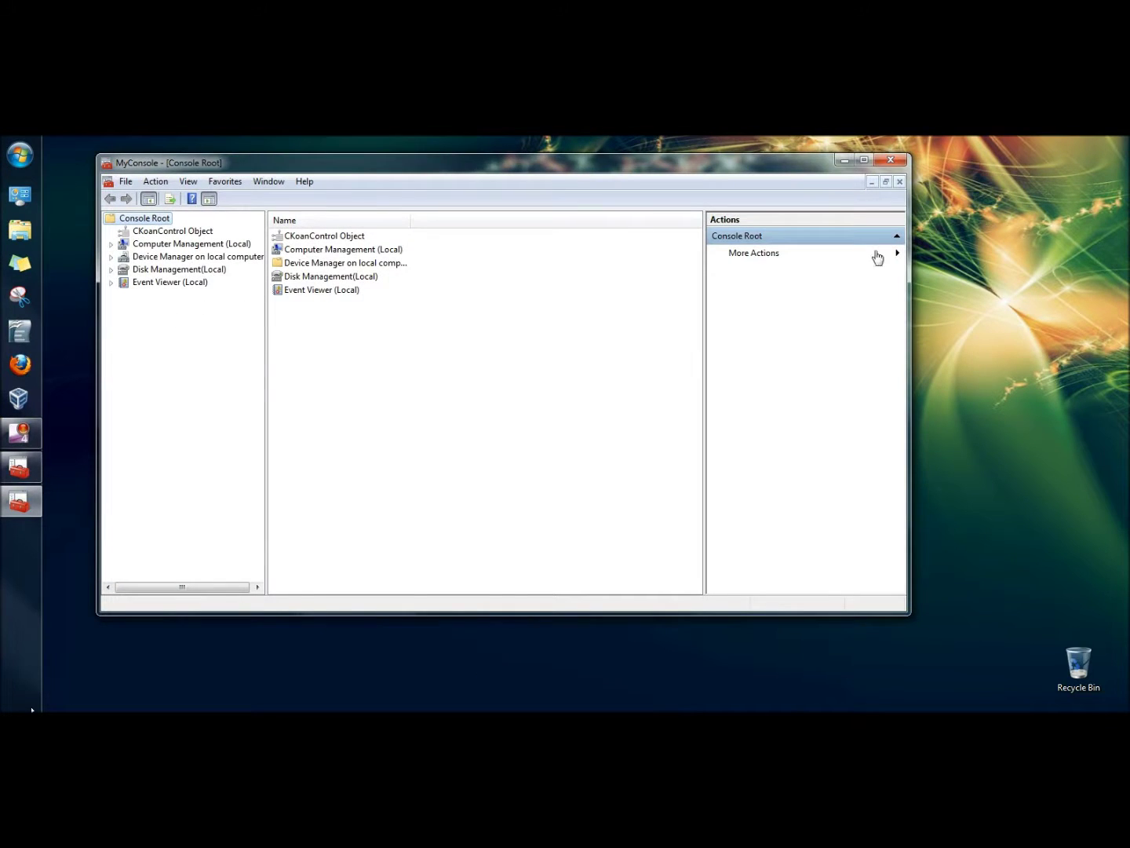
pyautogui.click(890, 162)
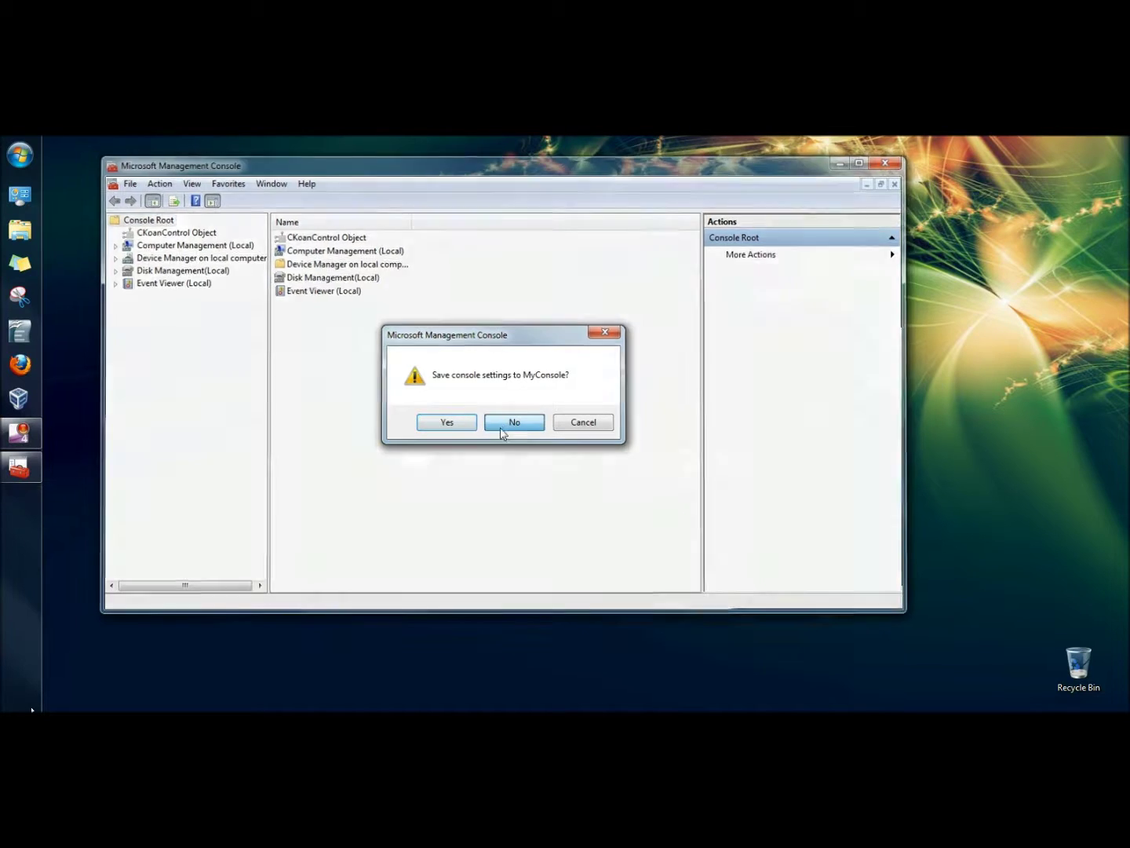
pyautogui.click(501, 426)
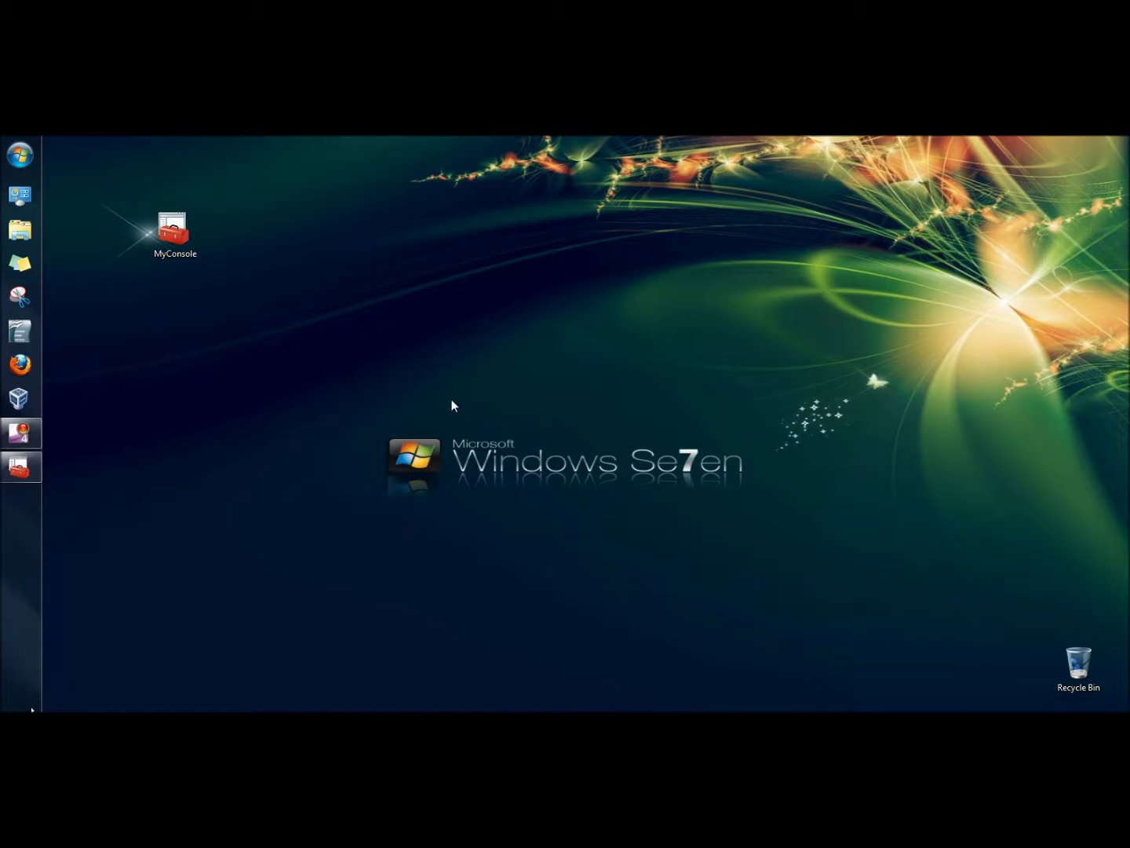